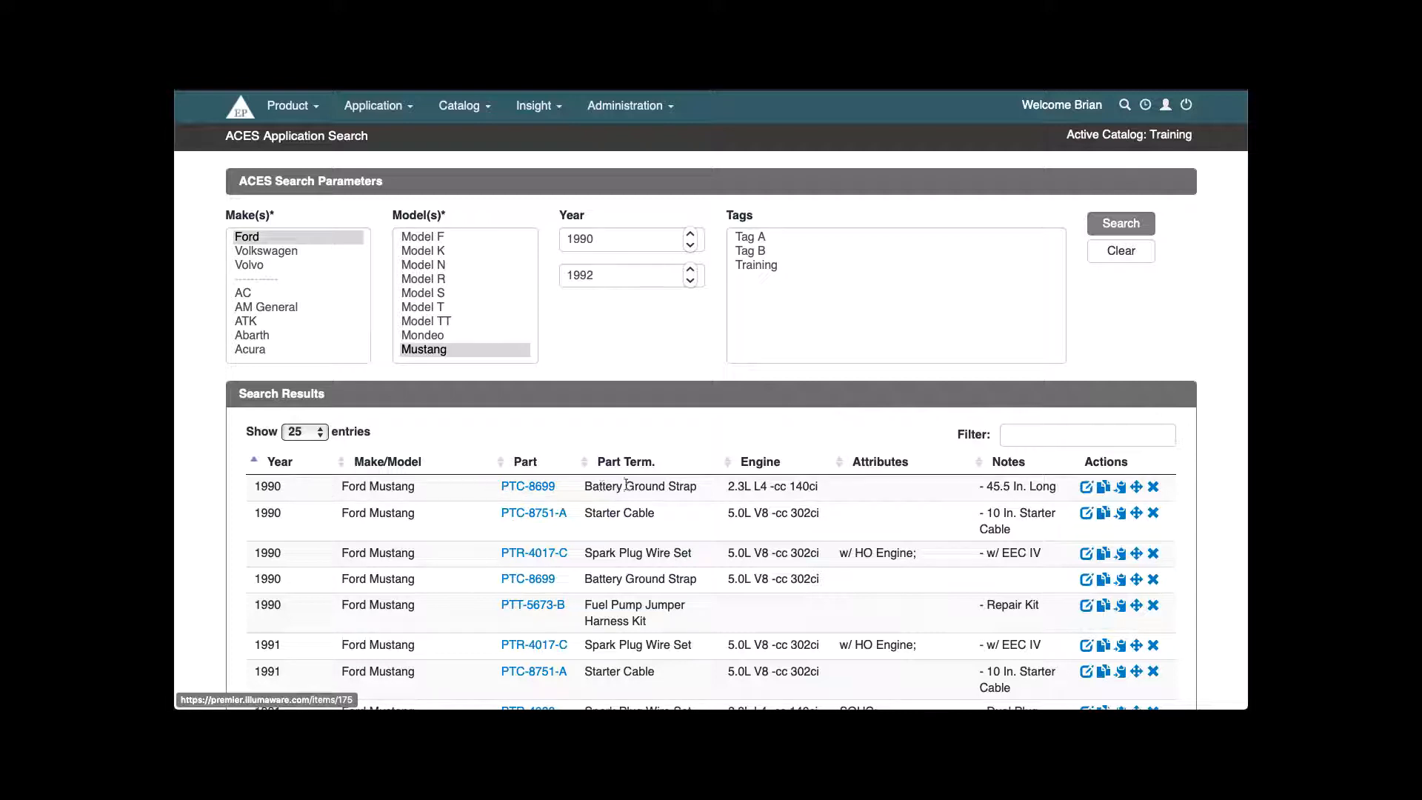
- Filter the Ford Mustang application results by "Bat", and clear the filter
{"action": "left_click", "coordinate": [1022, 437]}
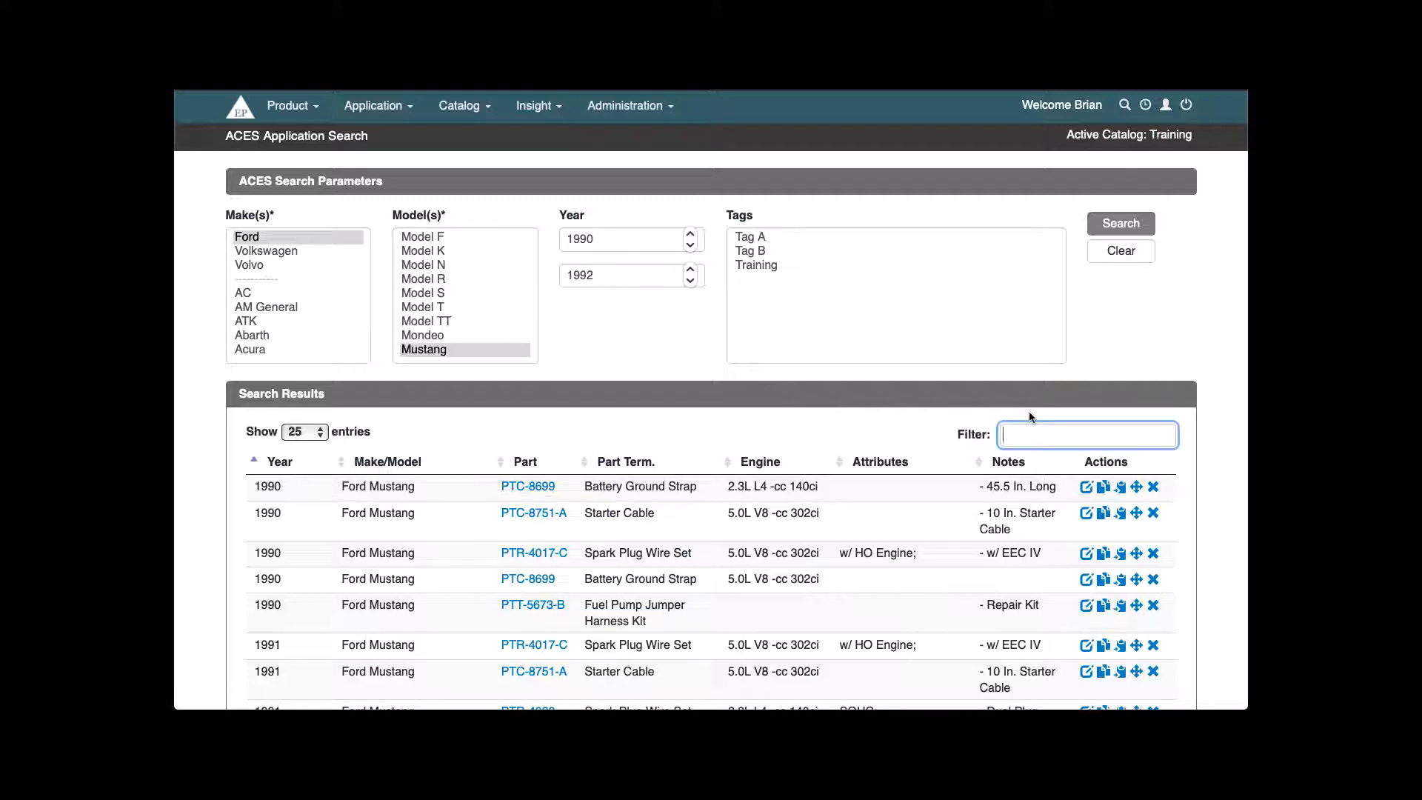
{"action": "type", "text": "Bat"}
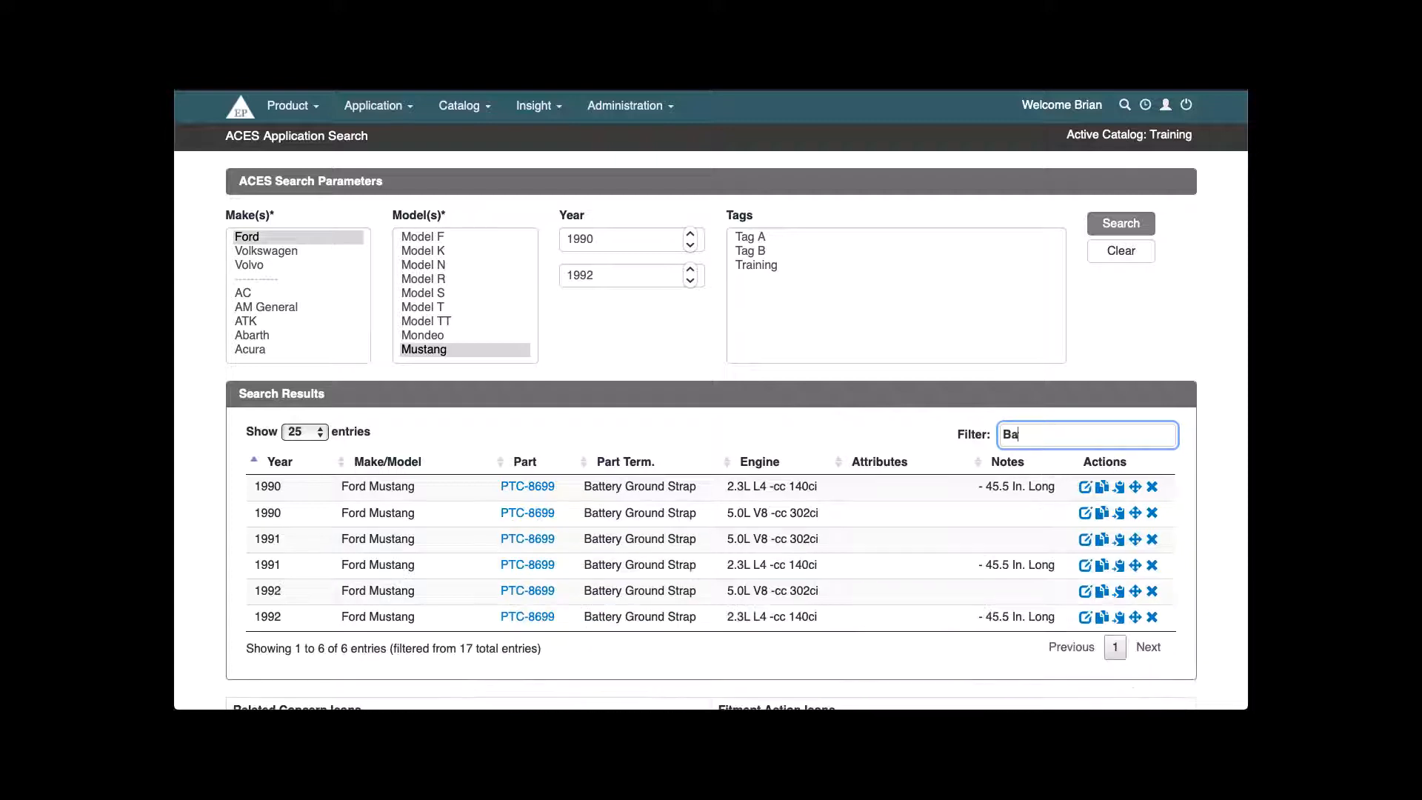
{"action": "key", "text": "BackSpace"}
{"action": "key", "text": "BackSpace"}
{"action": "key", "text": "BackSpace"}
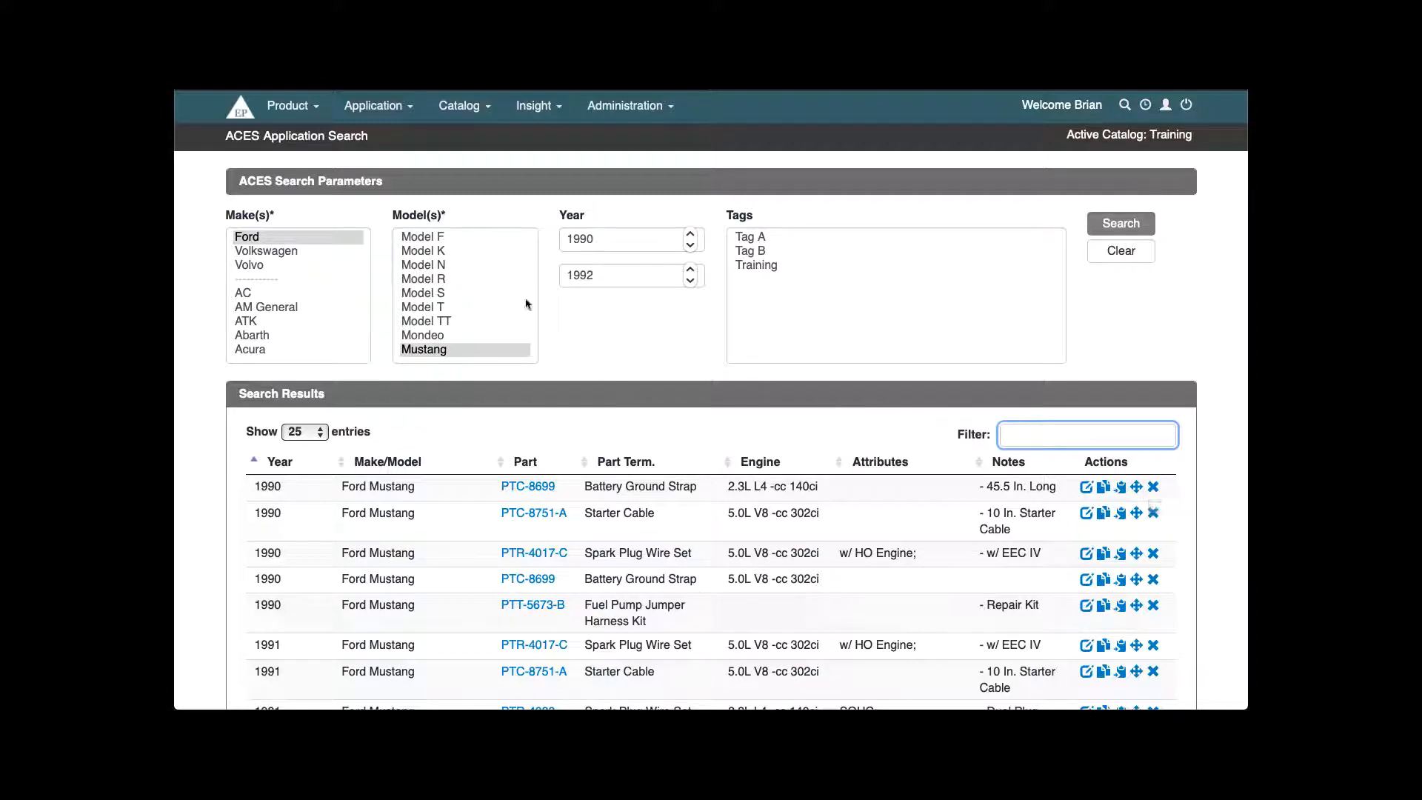
- Open the ACES mapping profiles and load the Standard profile
{"action": "left_click", "coordinate": [378, 105]}
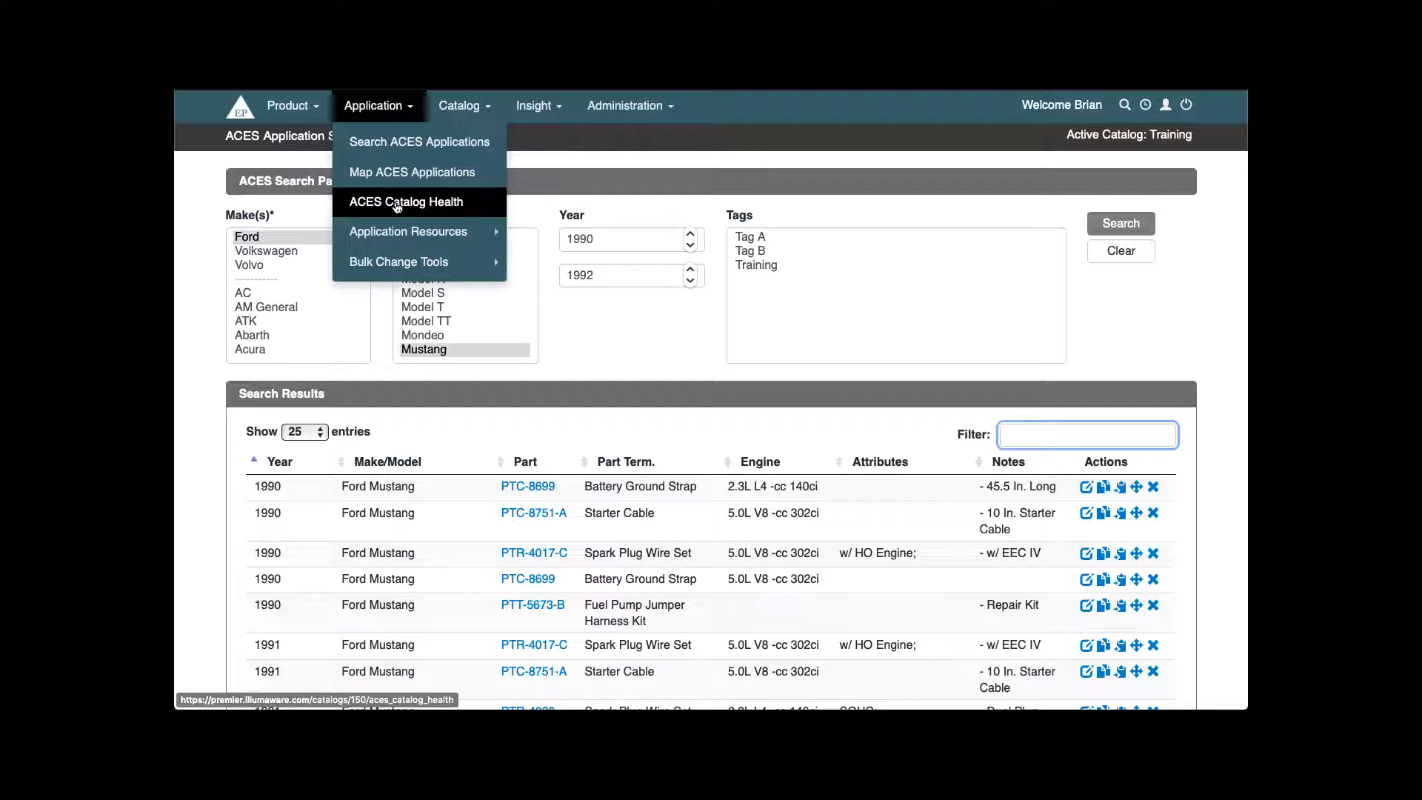
{"action": "mouse_move", "coordinate": [399, 234]}
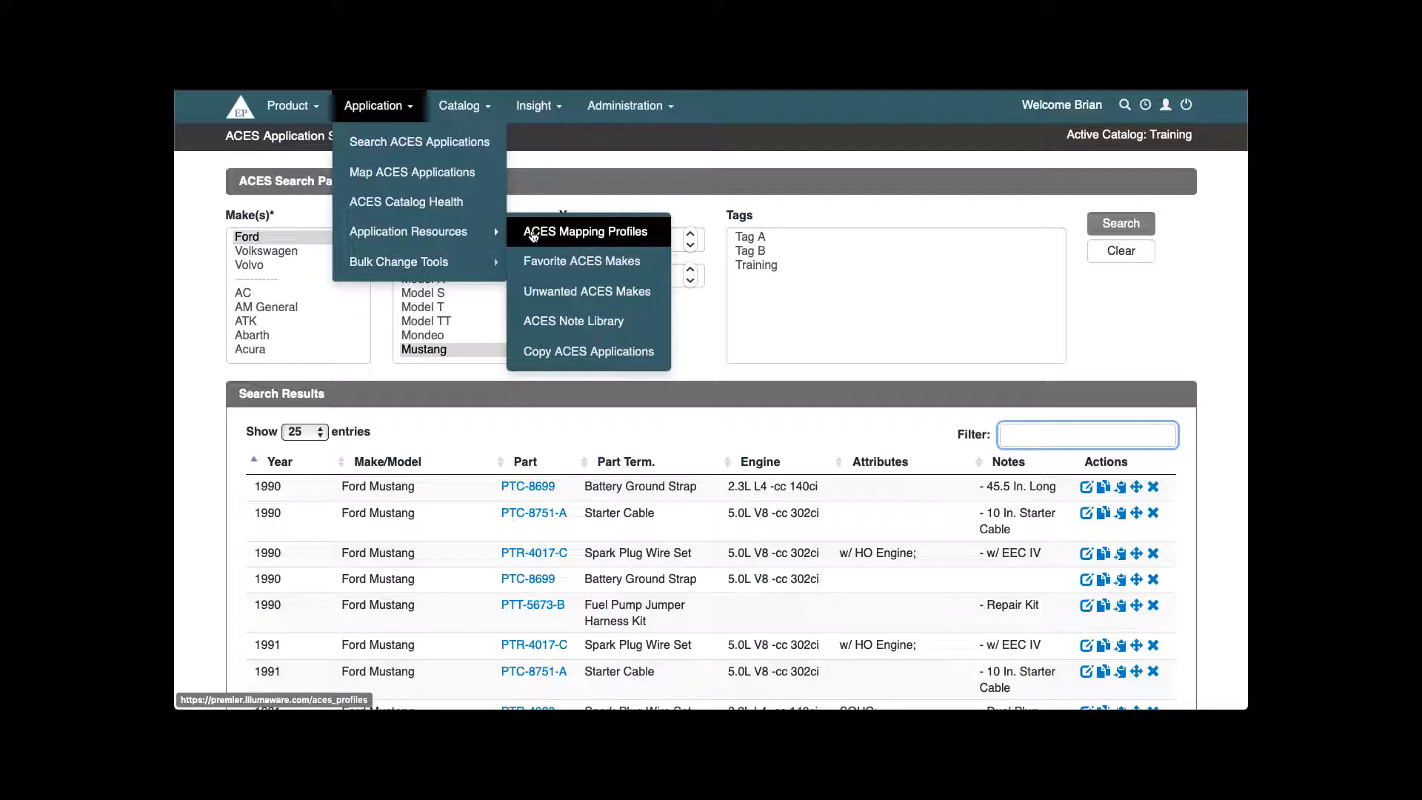
{"action": "scroll", "coordinate": [533, 236], "scroll_direction": "down", "scroll_amount": 1}
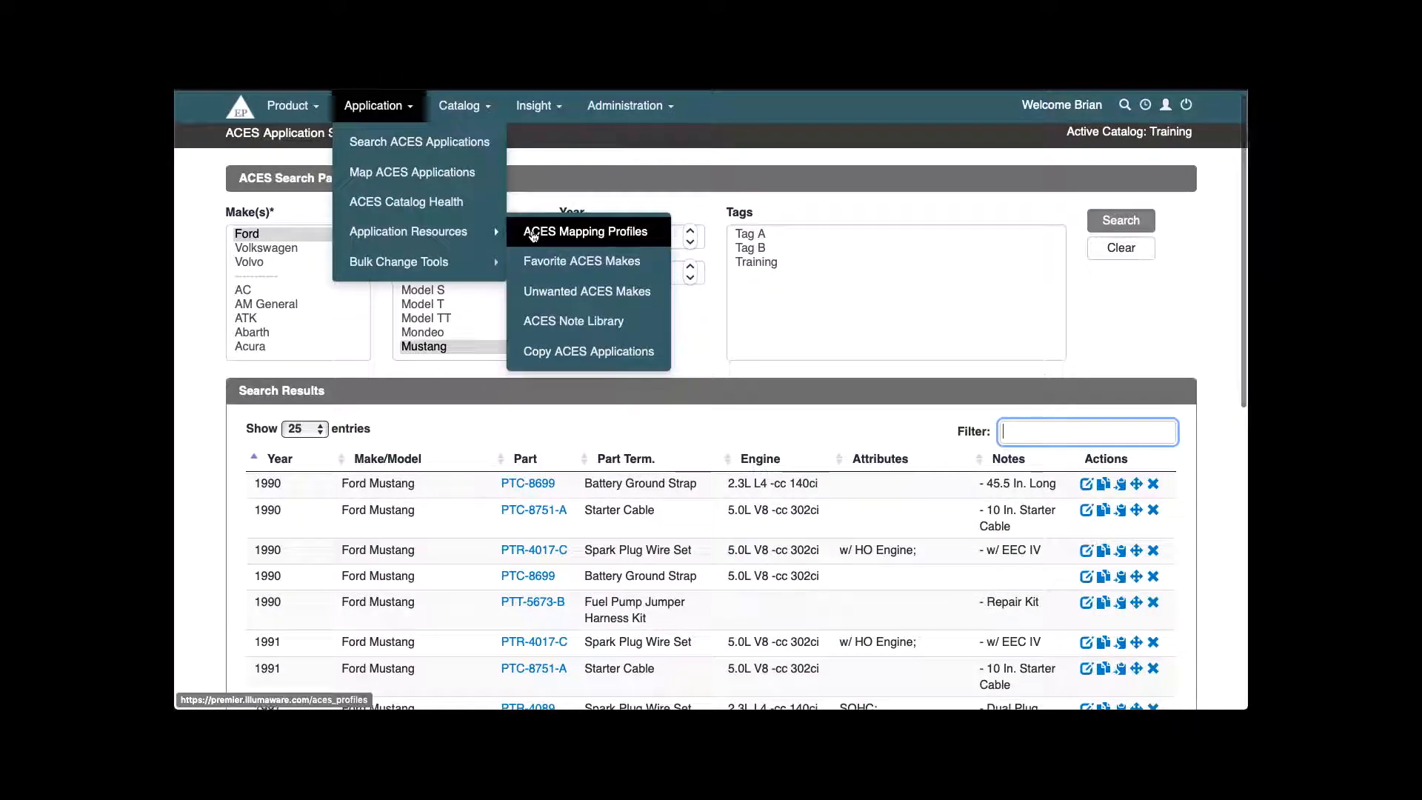
{"action": "left_click", "coordinate": [533, 235]}
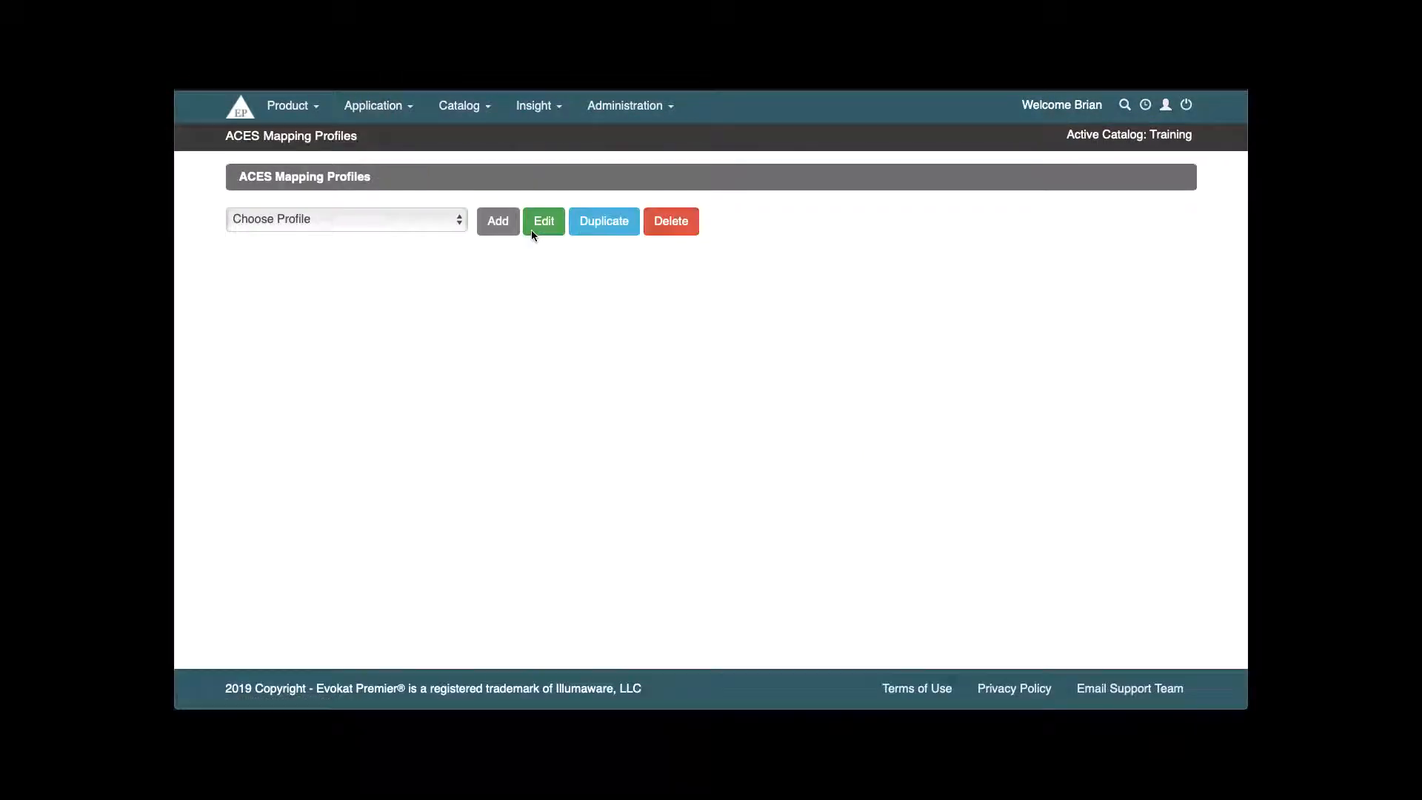
{"action": "left_click", "coordinate": [434, 226]}
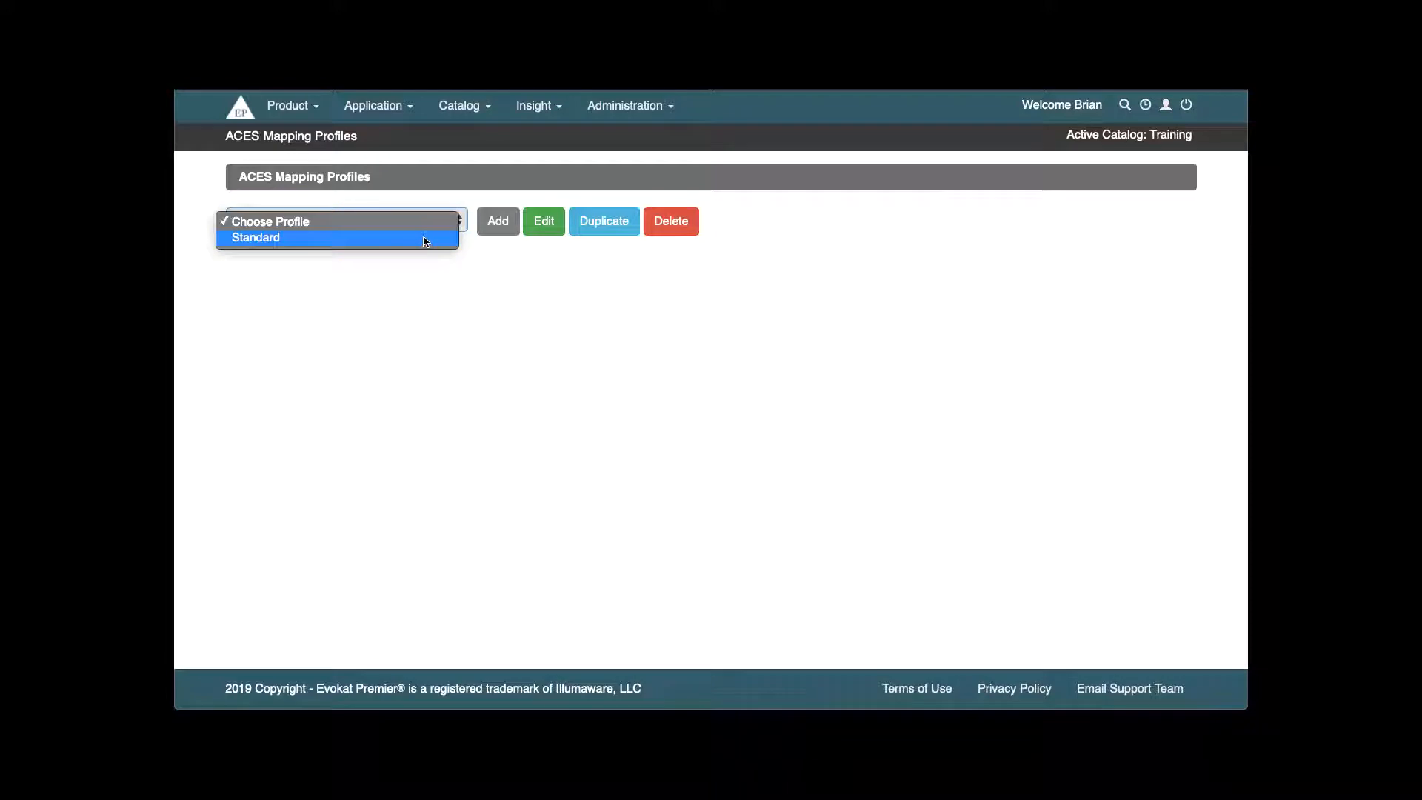
{"action": "left_click", "coordinate": [423, 236]}
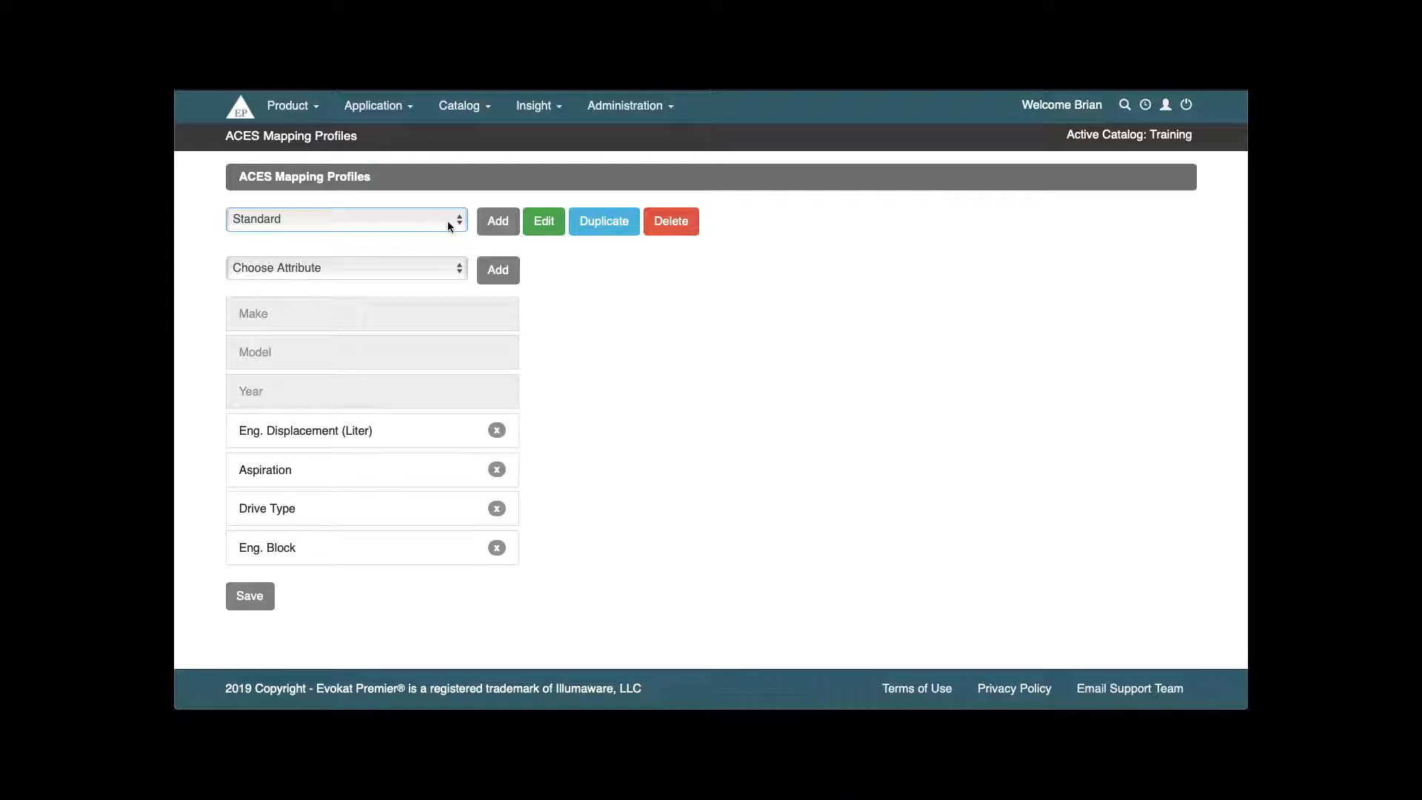
{"action": "left_click", "coordinate": [449, 225]}
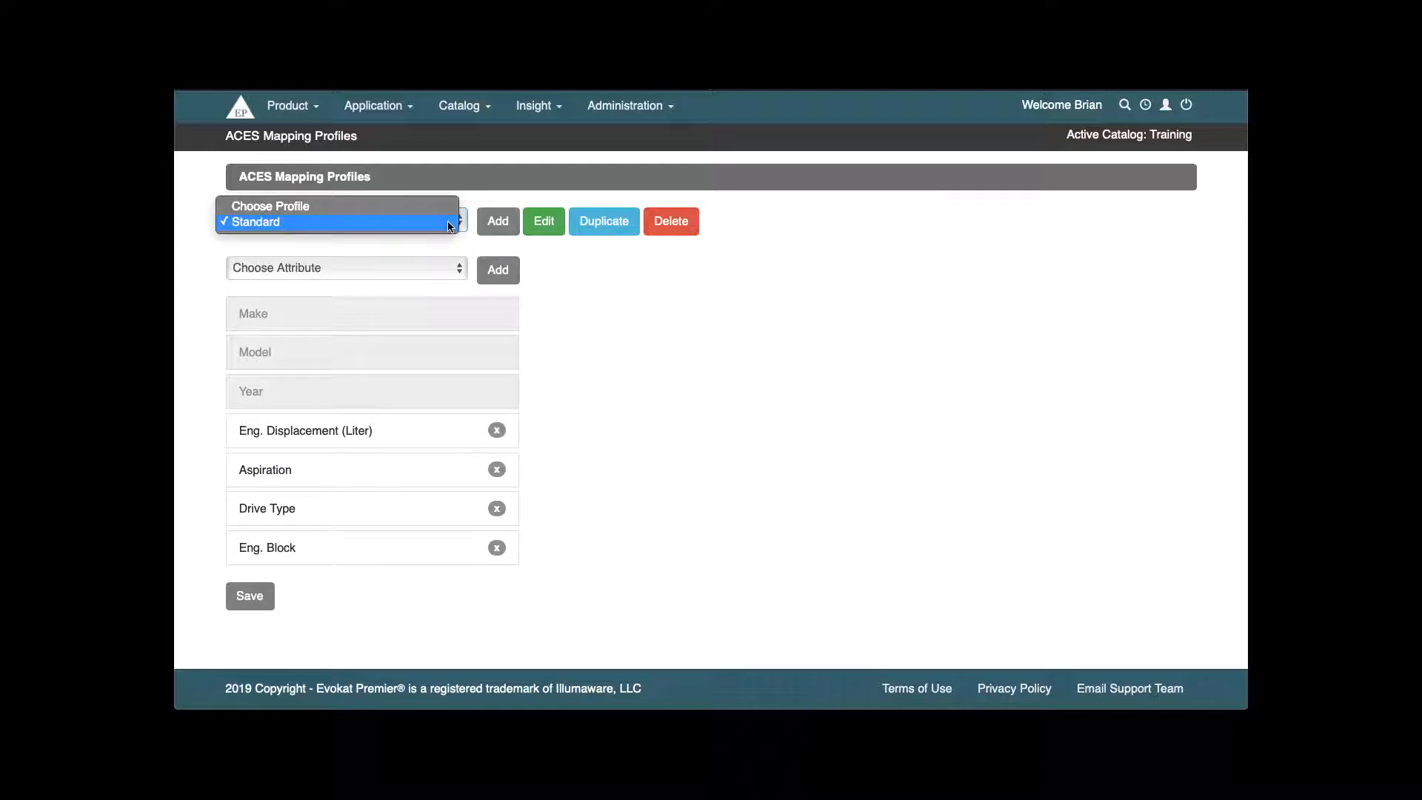
{"action": "left_click", "coordinate": [496, 242]}
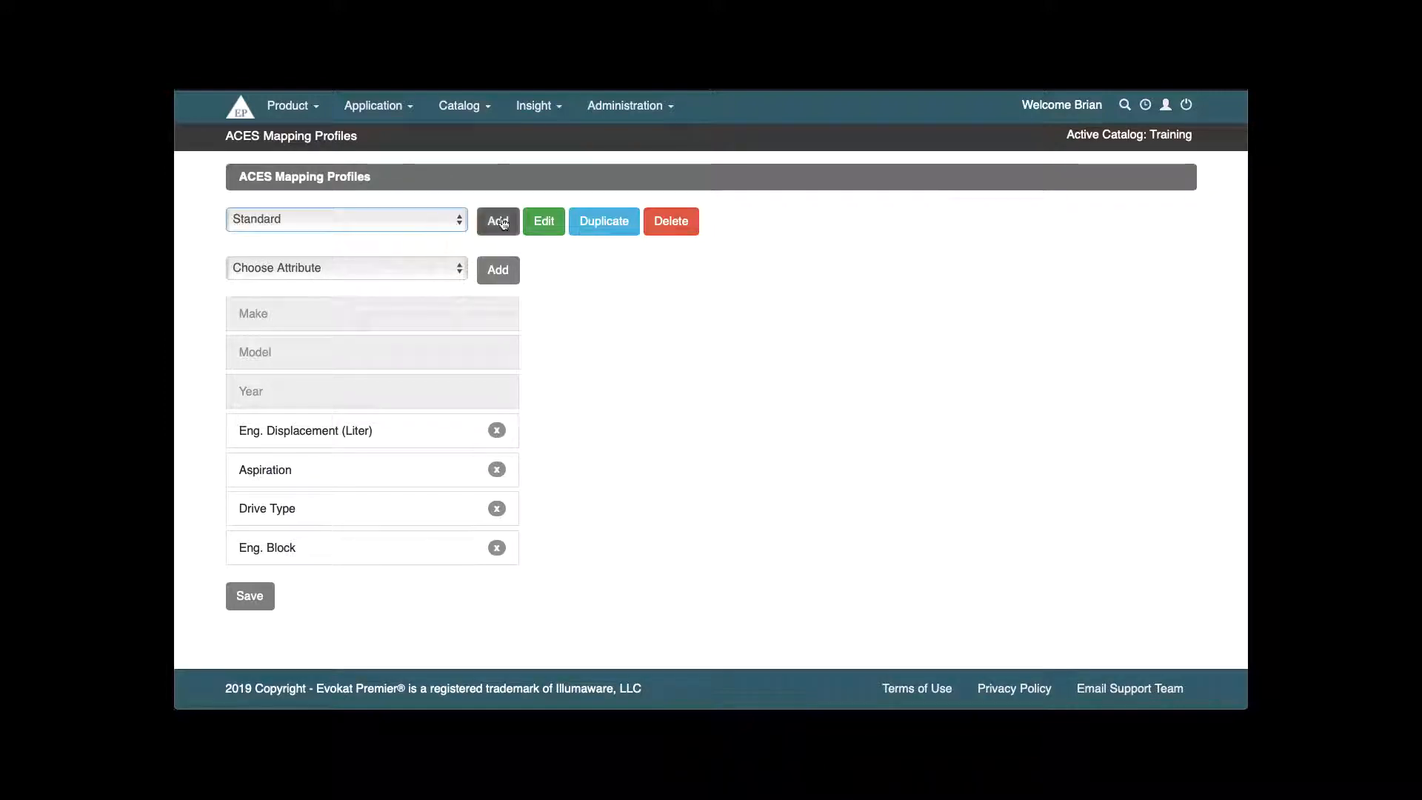
- View the Mmy order options for a new ACES profile, and cancel its creation
{"action": "left_click", "coordinate": [505, 225]}
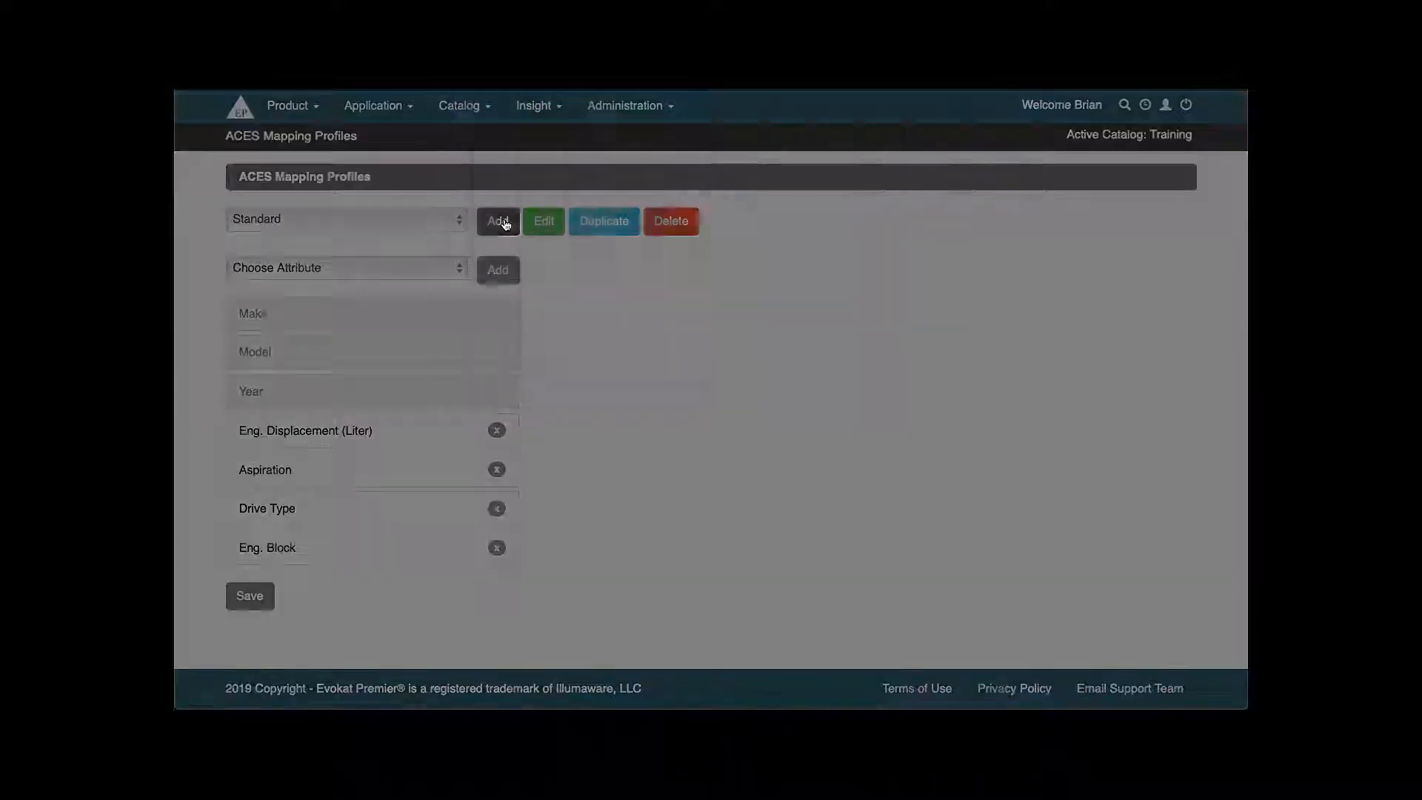
{"action": "left_click", "coordinate": [508, 222]}
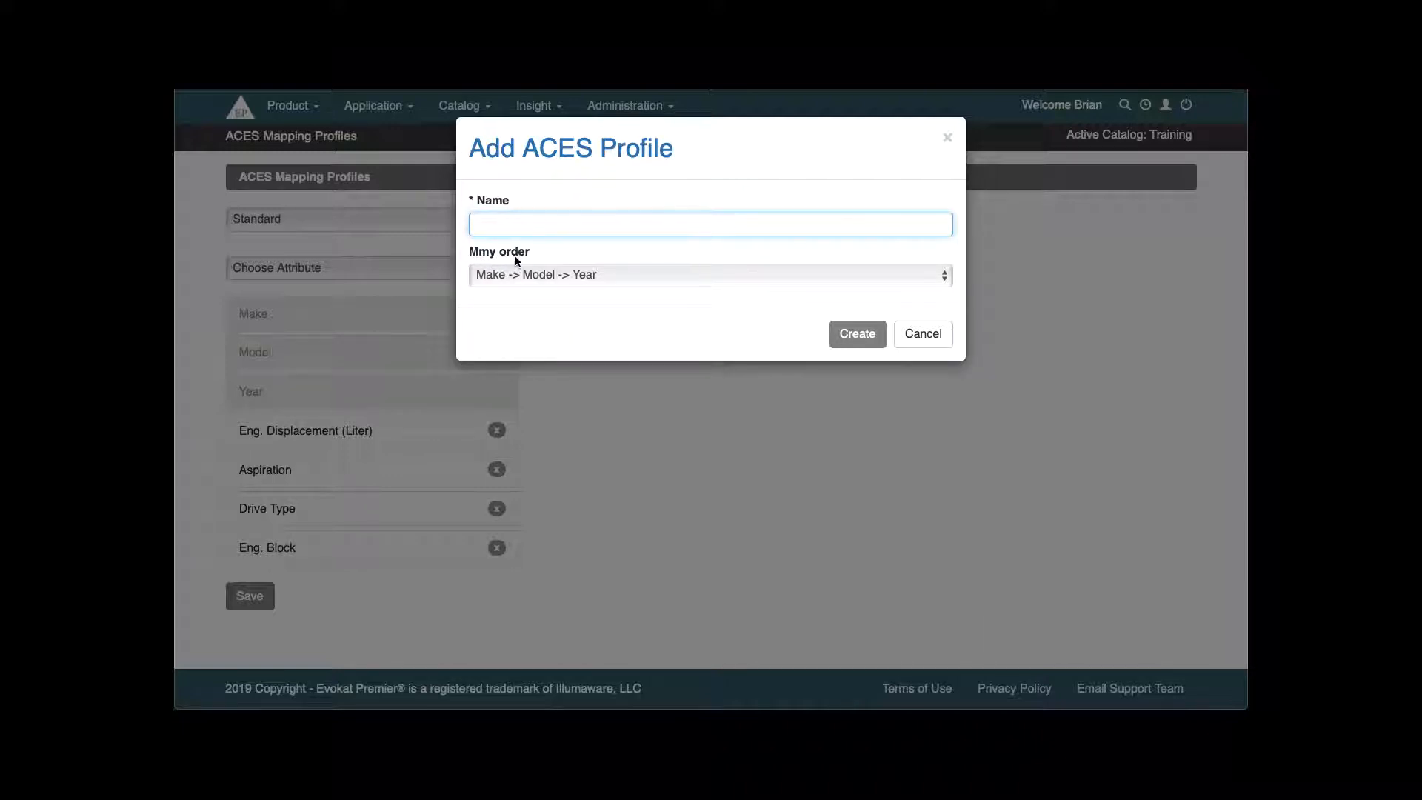
{"action": "left_click", "coordinate": [546, 274]}
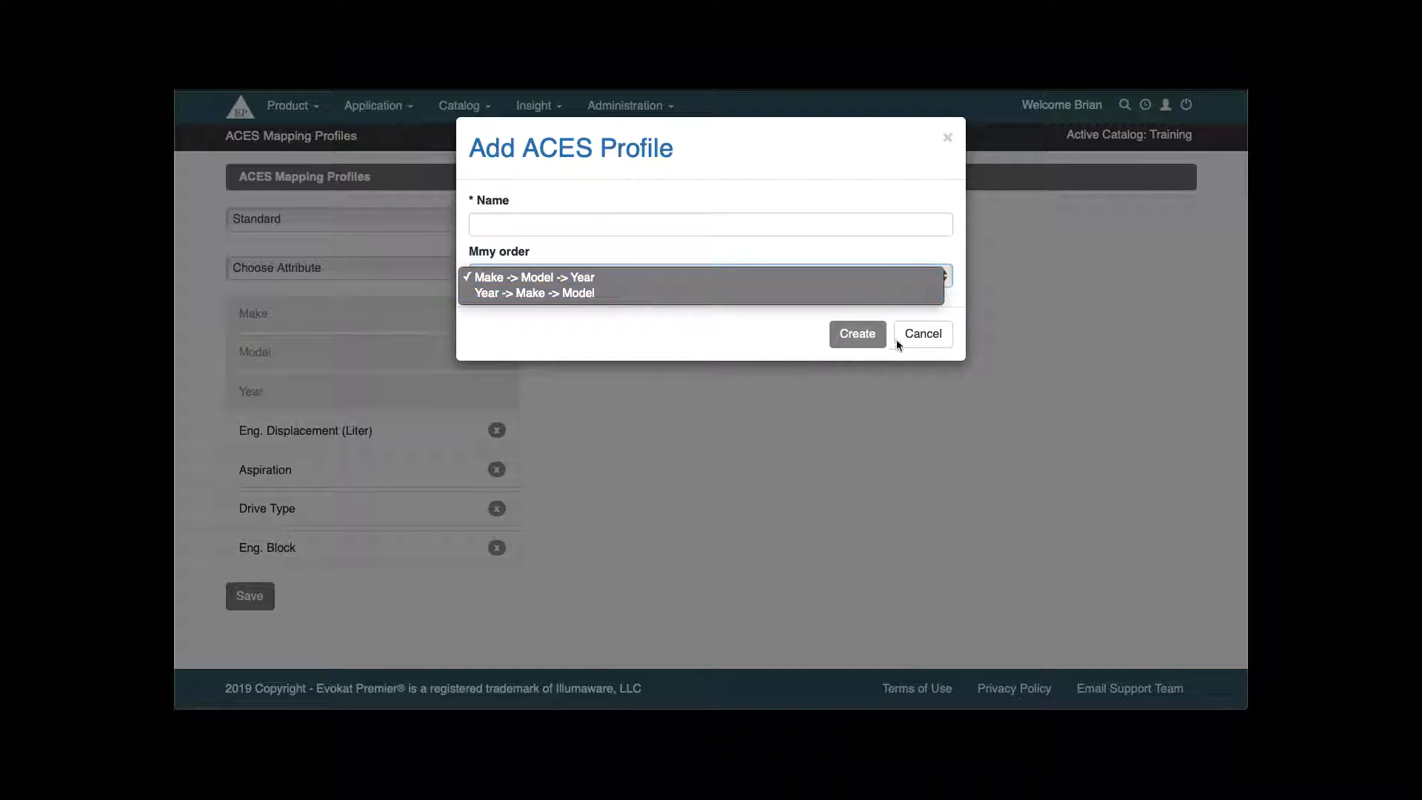
{"action": "left_click", "coordinate": [917, 336]}
{"action": "left_click", "coordinate": [916, 336]}
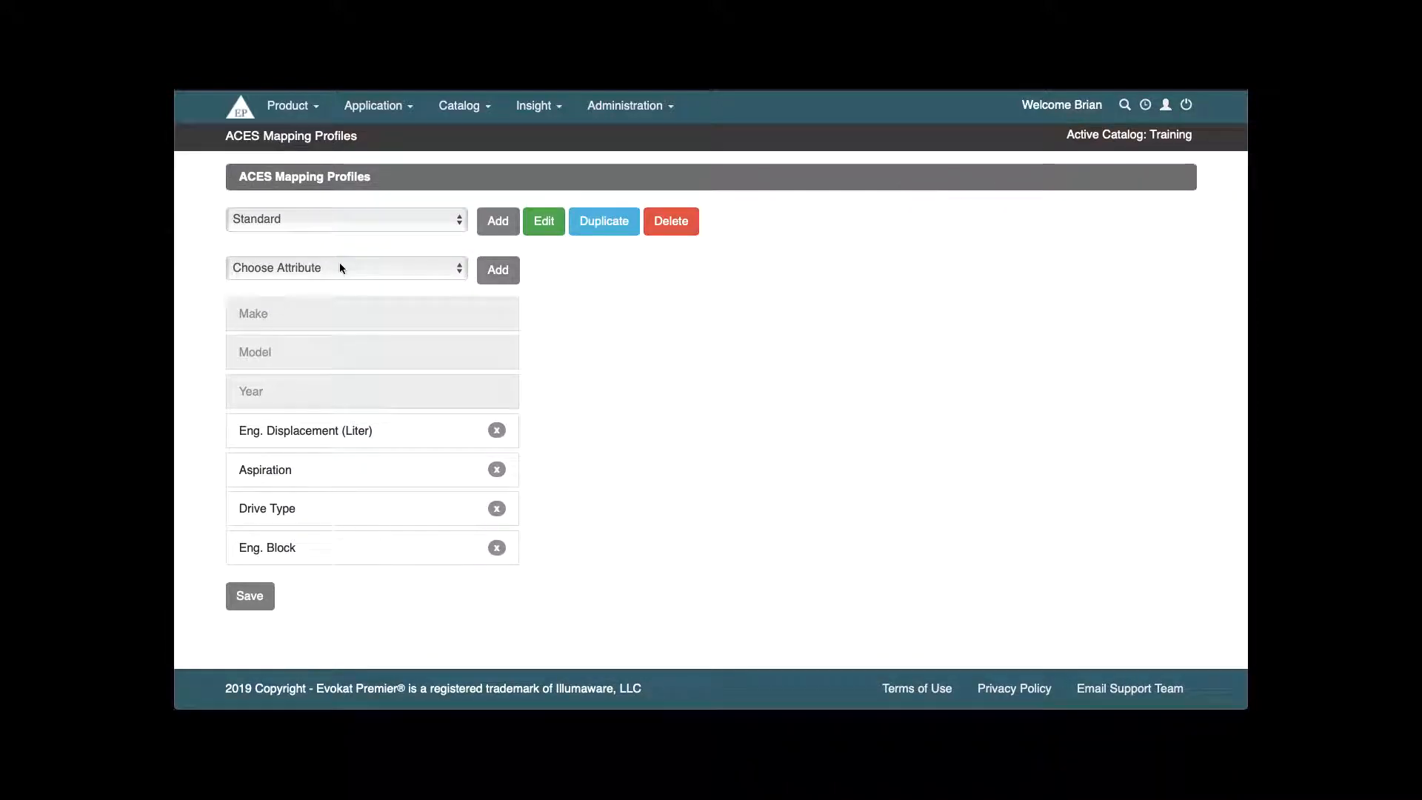
- Add the Aspiration attribute to the Standard profile and move it above Drive Type
{"action": "left_click", "coordinate": [316, 268]}
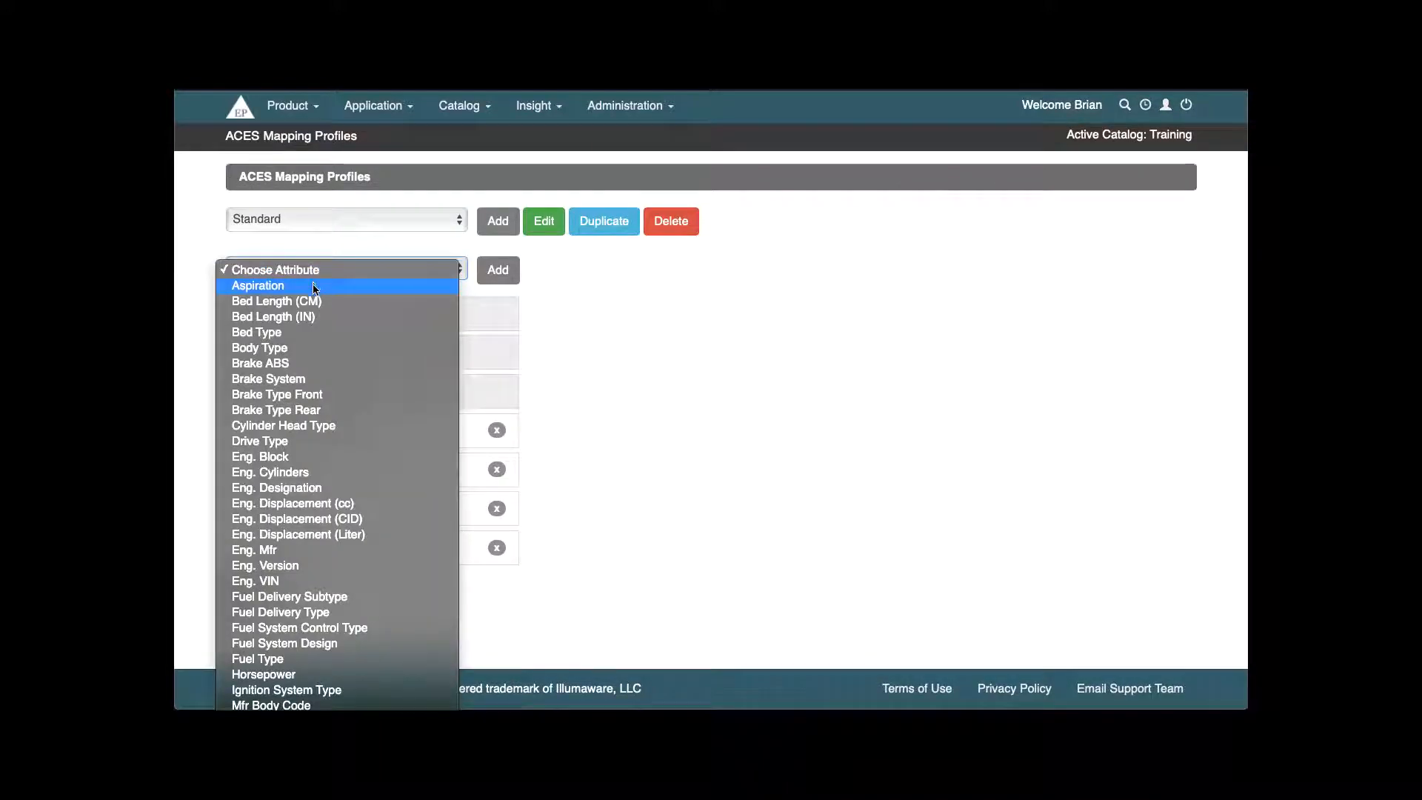
{"action": "left_click", "coordinate": [314, 286]}
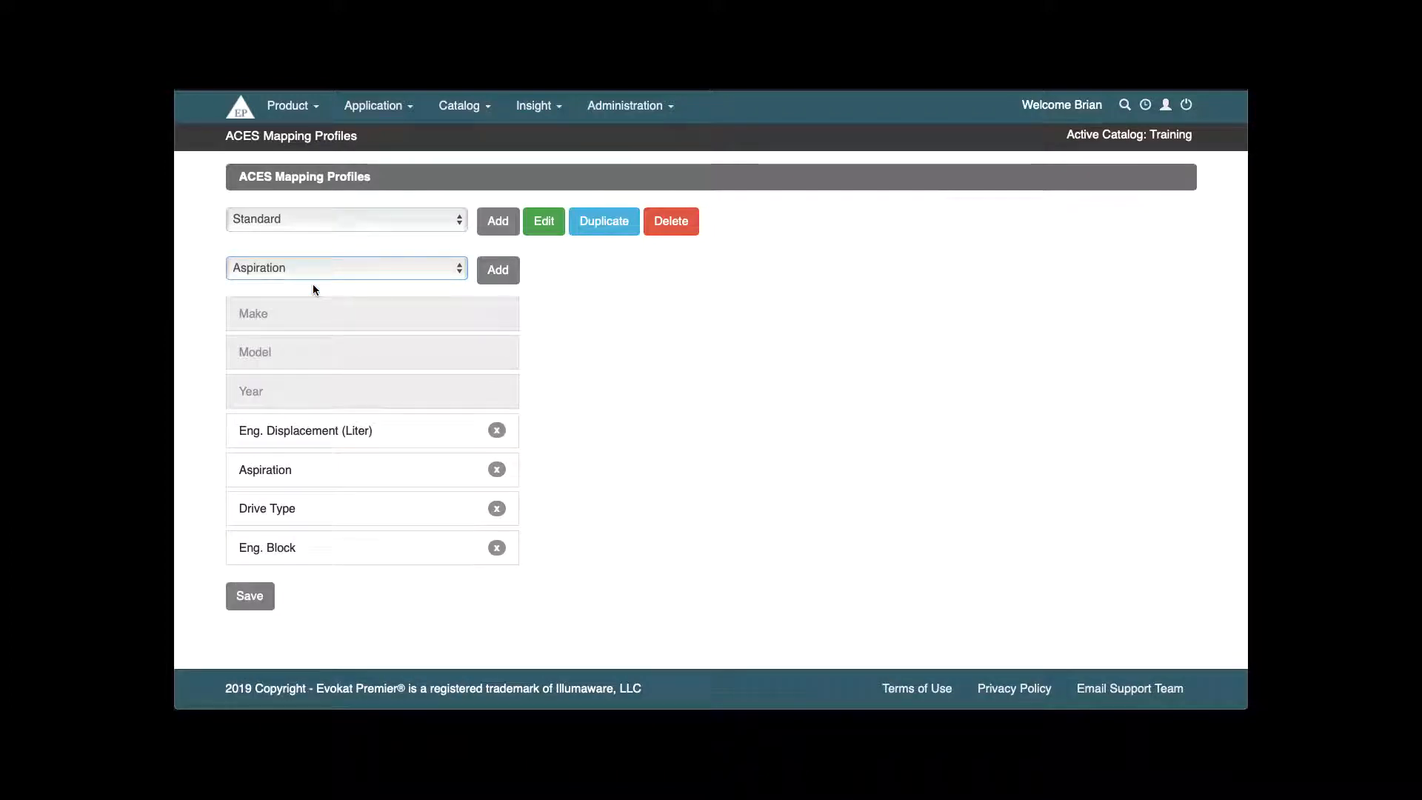
{"action": "left_click", "coordinate": [499, 278]}
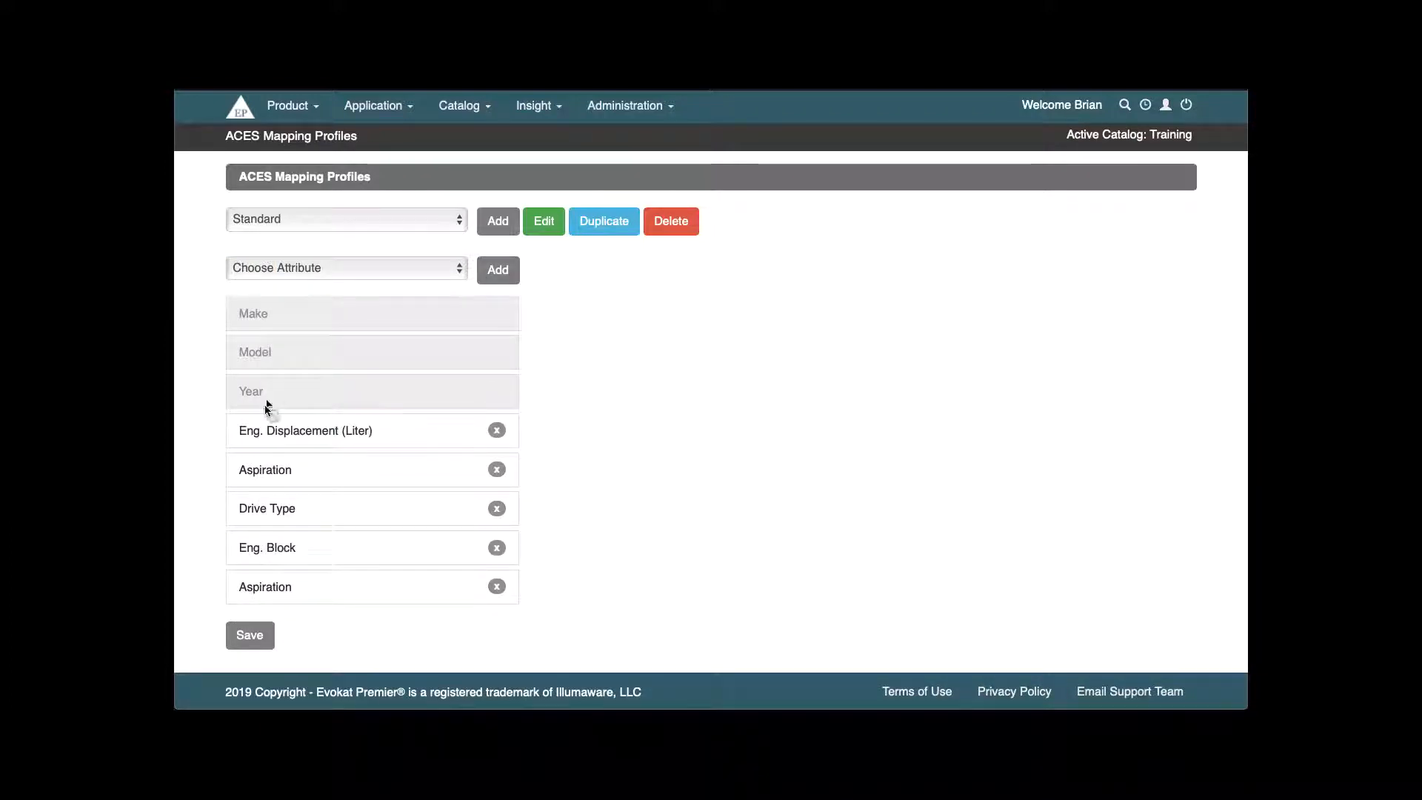
{"action": "left_click_drag", "start_coordinate": [340, 589], "coordinate": [343, 466]}
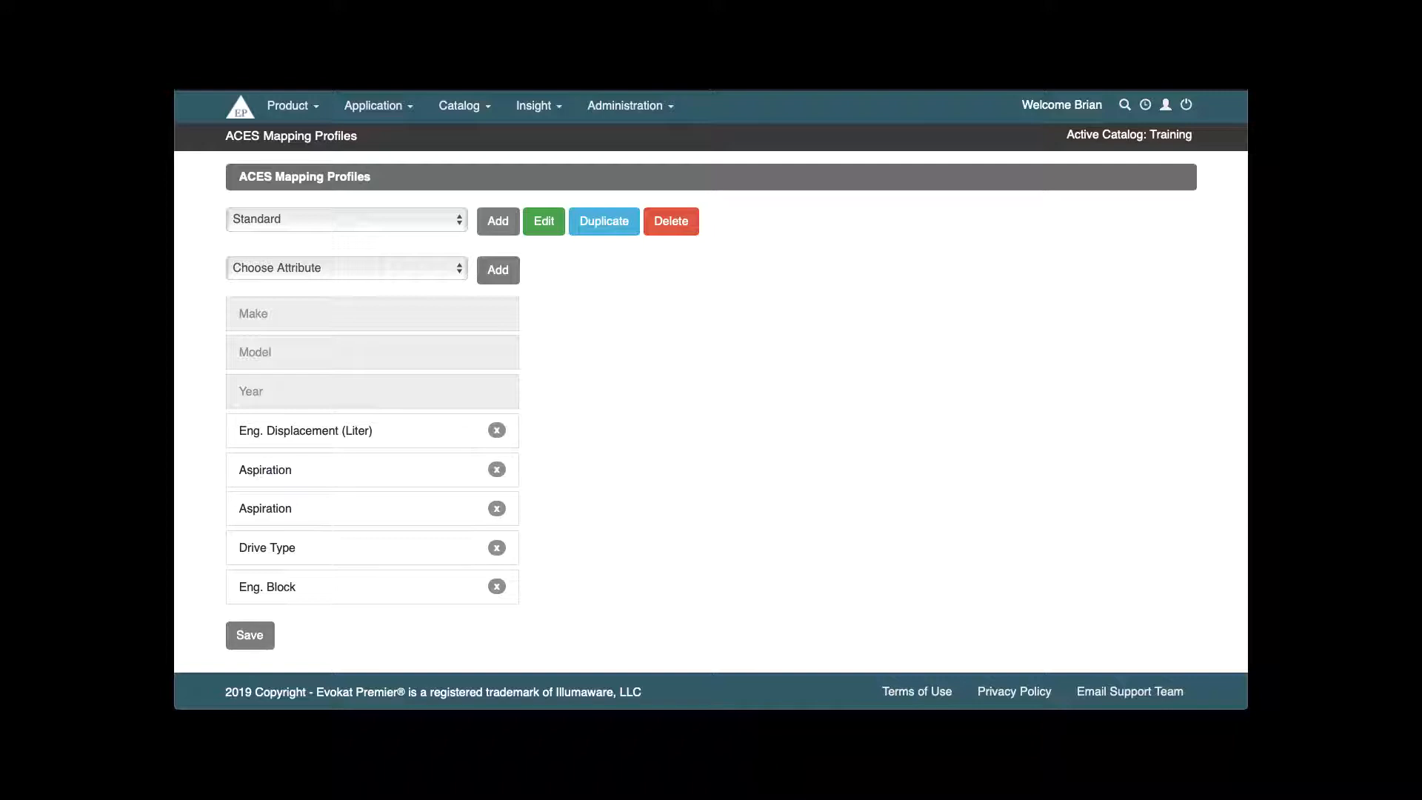
- Open Favorite ACES Makes and examine the sequence of favorite makes
{"action": "left_click", "coordinate": [376, 105]}
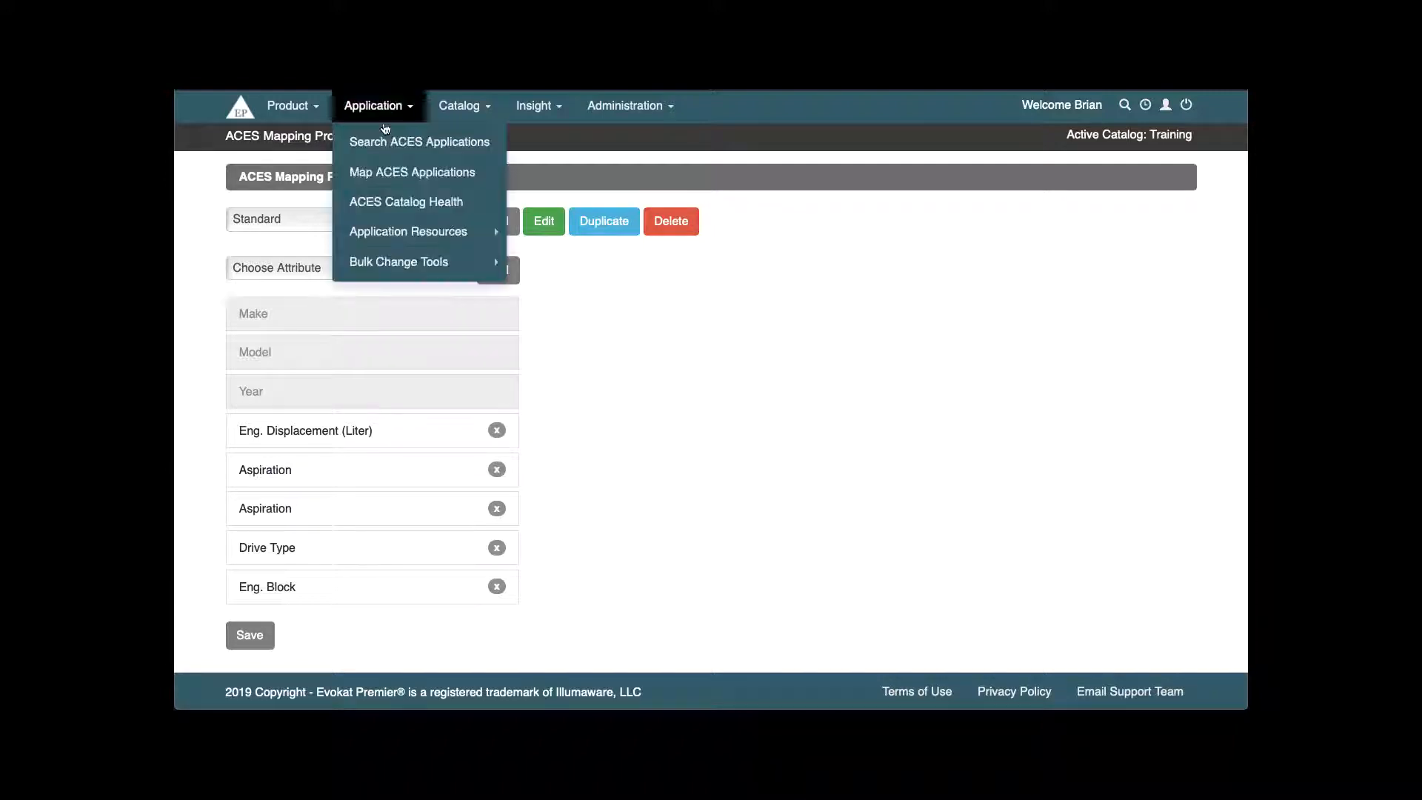
{"action": "mouse_move", "coordinate": [403, 225]}
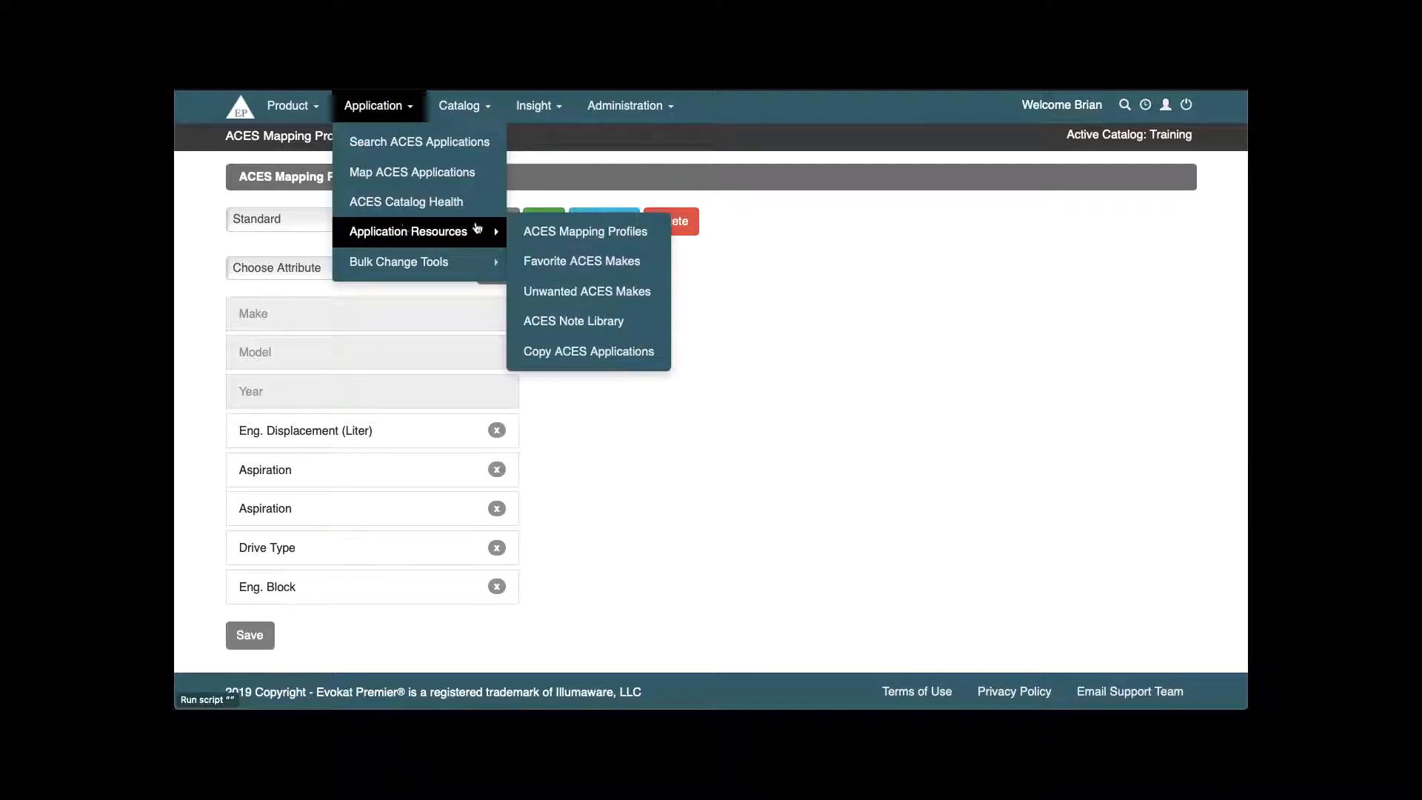
{"action": "left_click", "coordinate": [586, 265]}
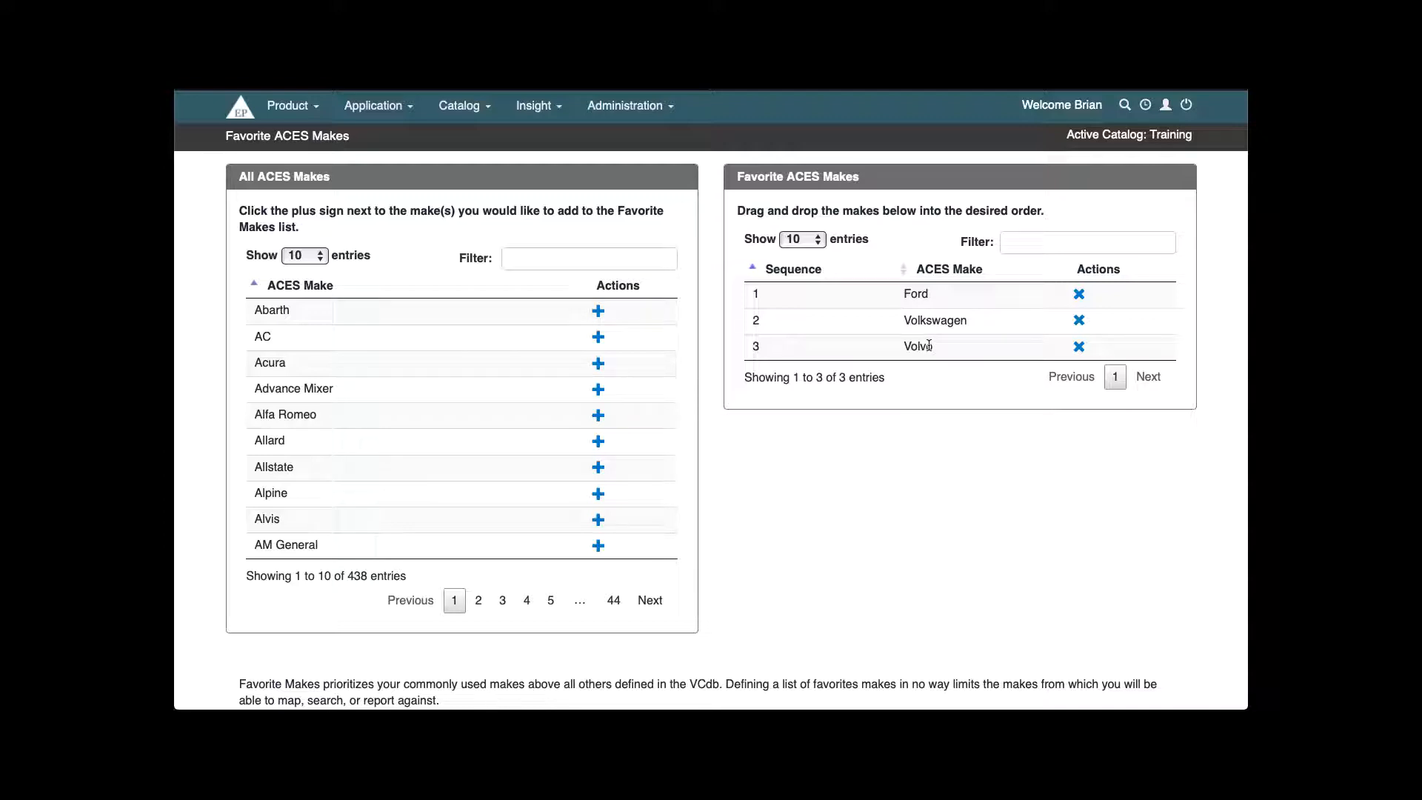
- Open Unwanted ACES Makes and add Abarth to the unwanted makes
{"action": "left_click", "coordinate": [374, 105]}
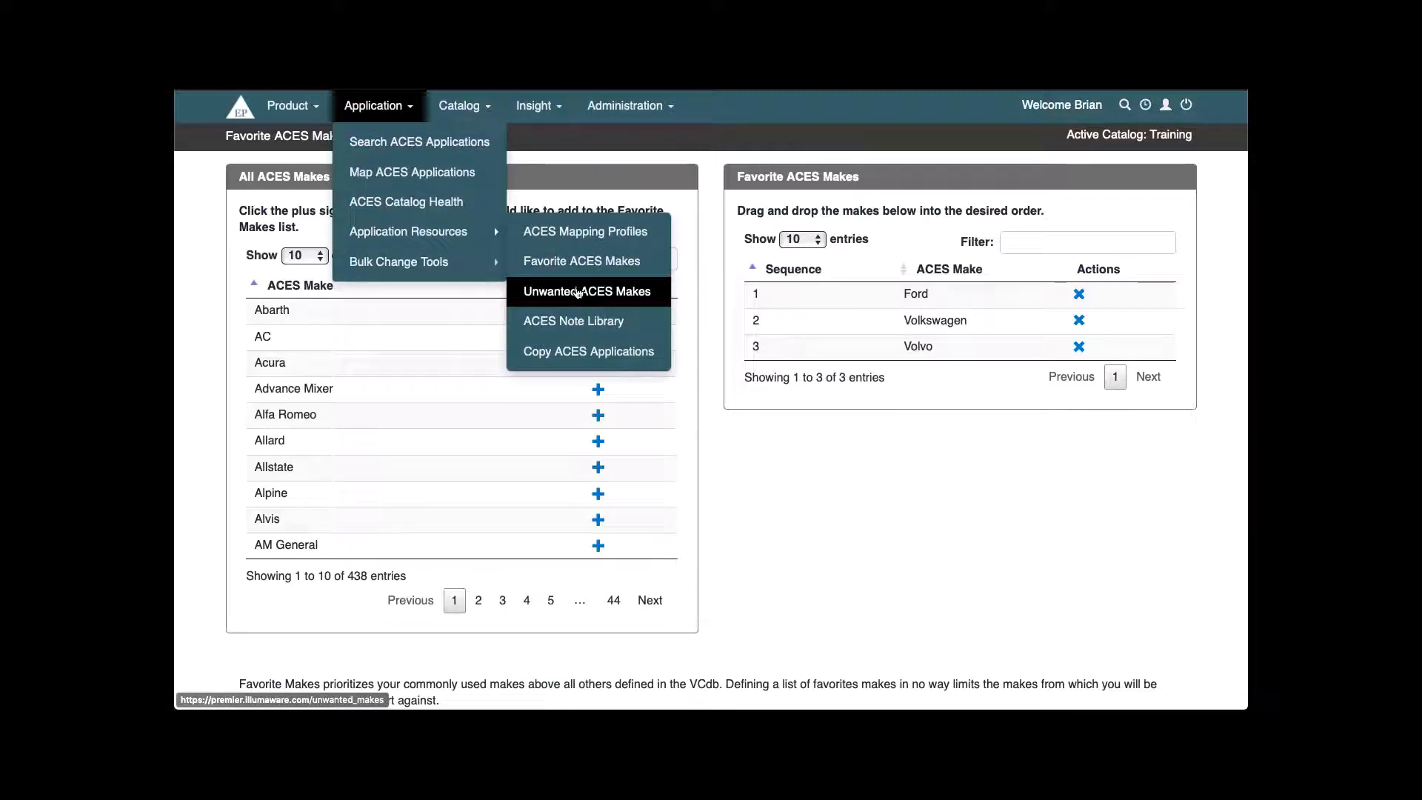
{"action": "left_click", "coordinate": [577, 291]}
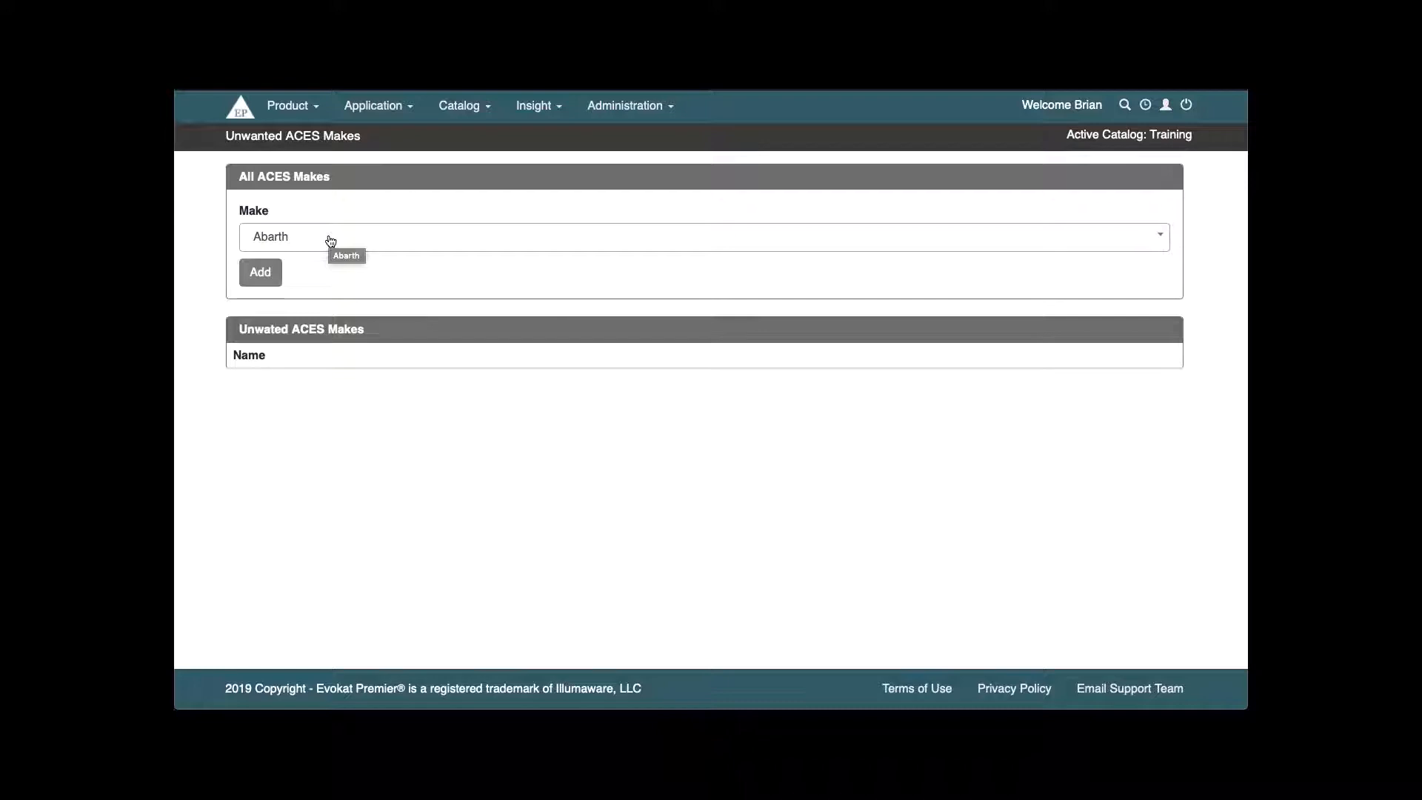
{"action": "left_click", "coordinate": [269, 271]}
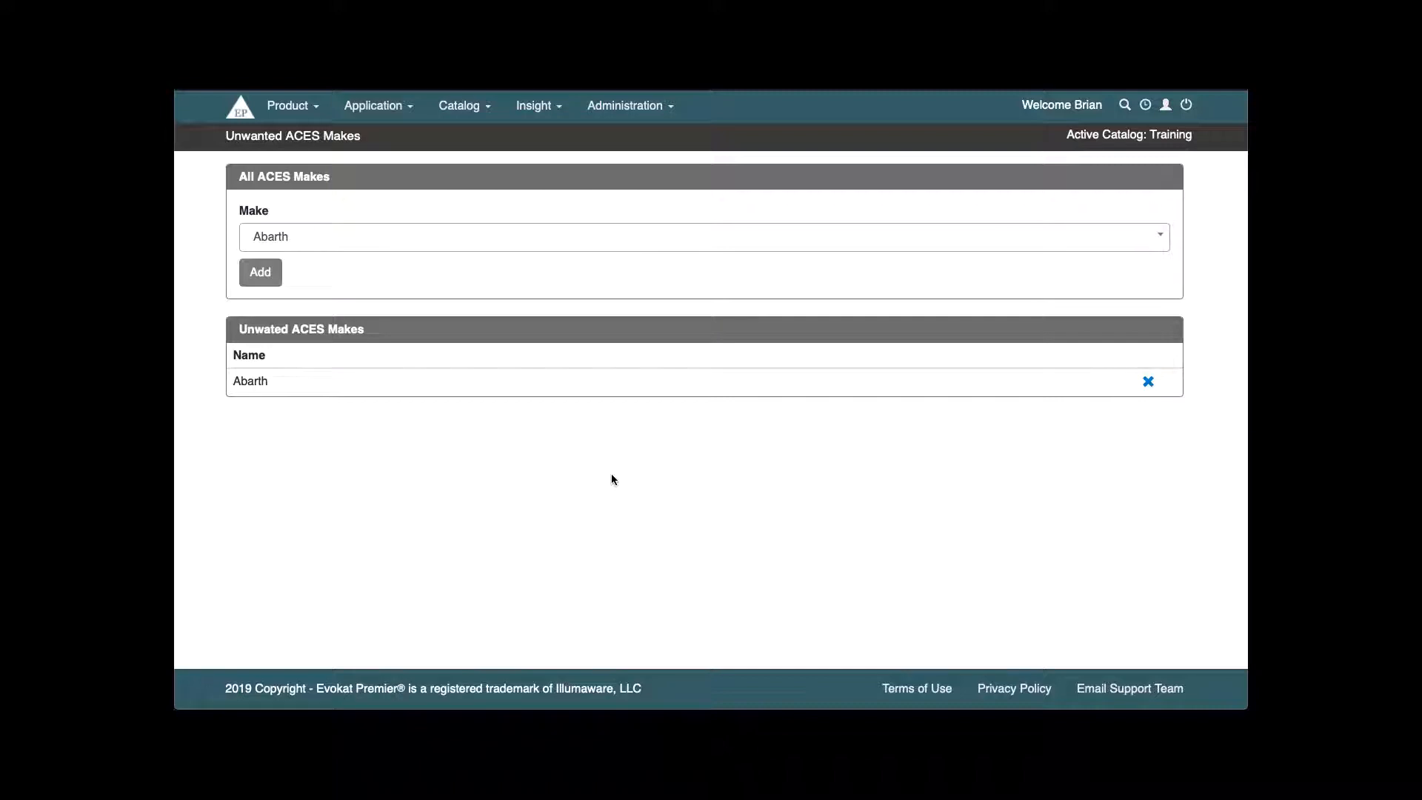
- Open the ACES Note Library and list the fitment notes without a search text
{"action": "mouse_move", "coordinate": [388, 113]}
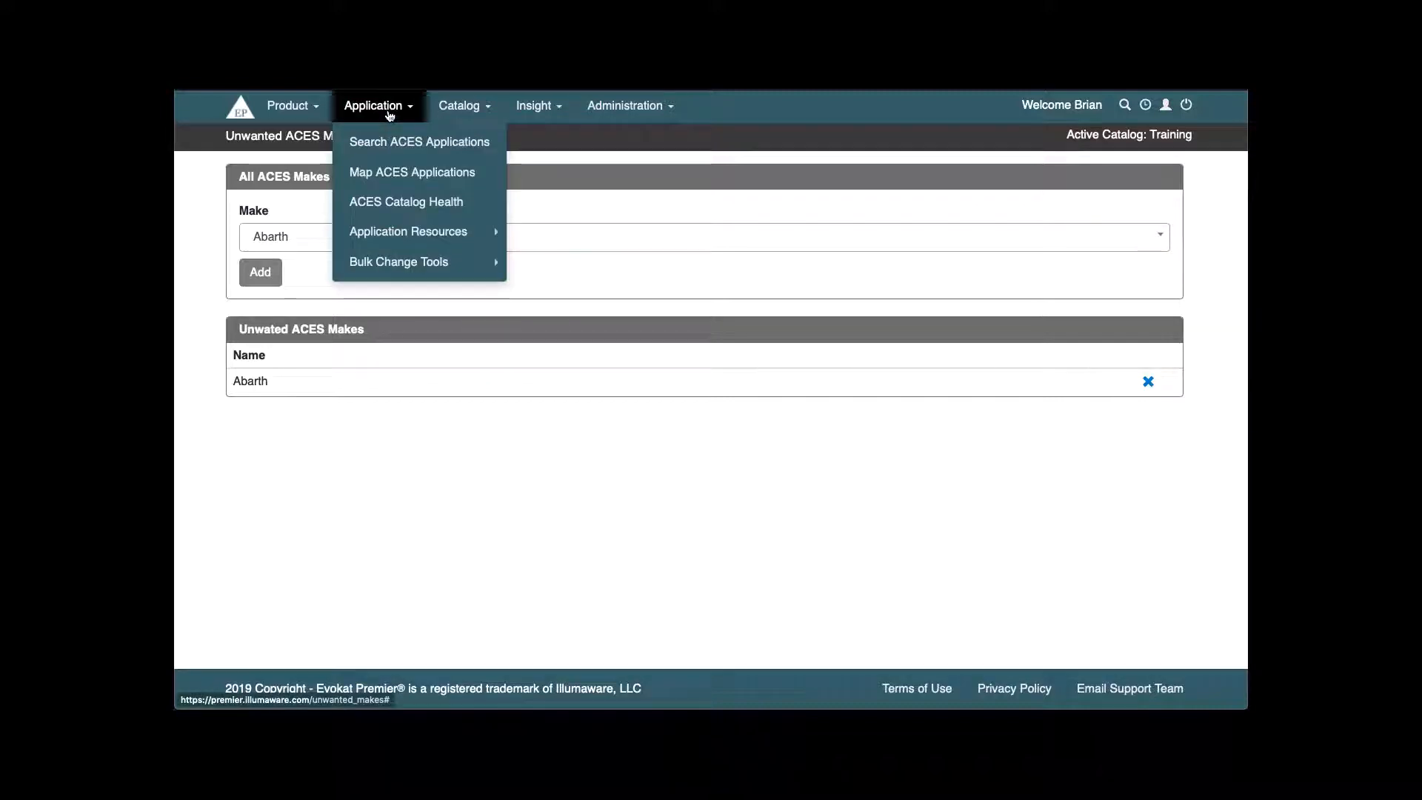
{"action": "mouse_move", "coordinate": [389, 231]}
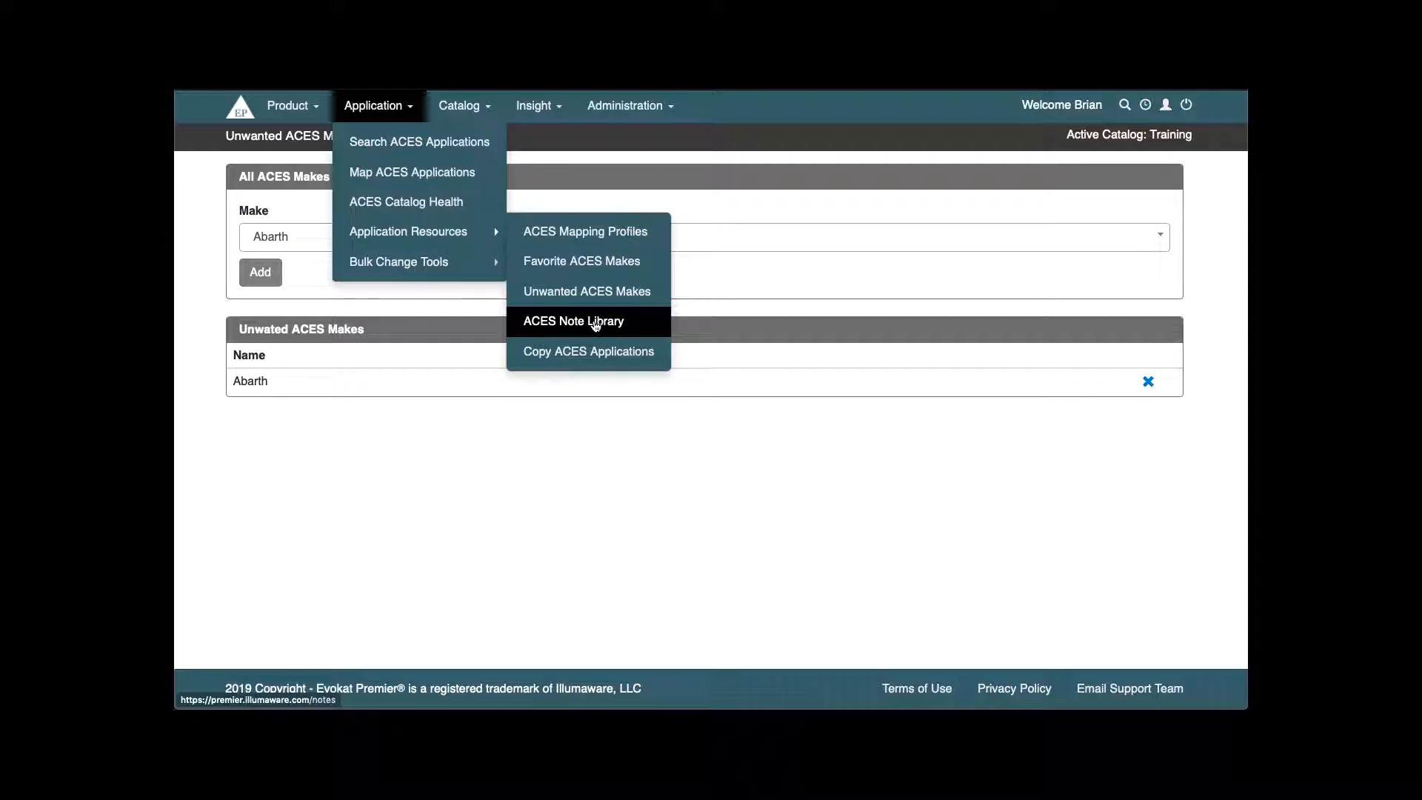
{"action": "left_click", "coordinate": [595, 324]}
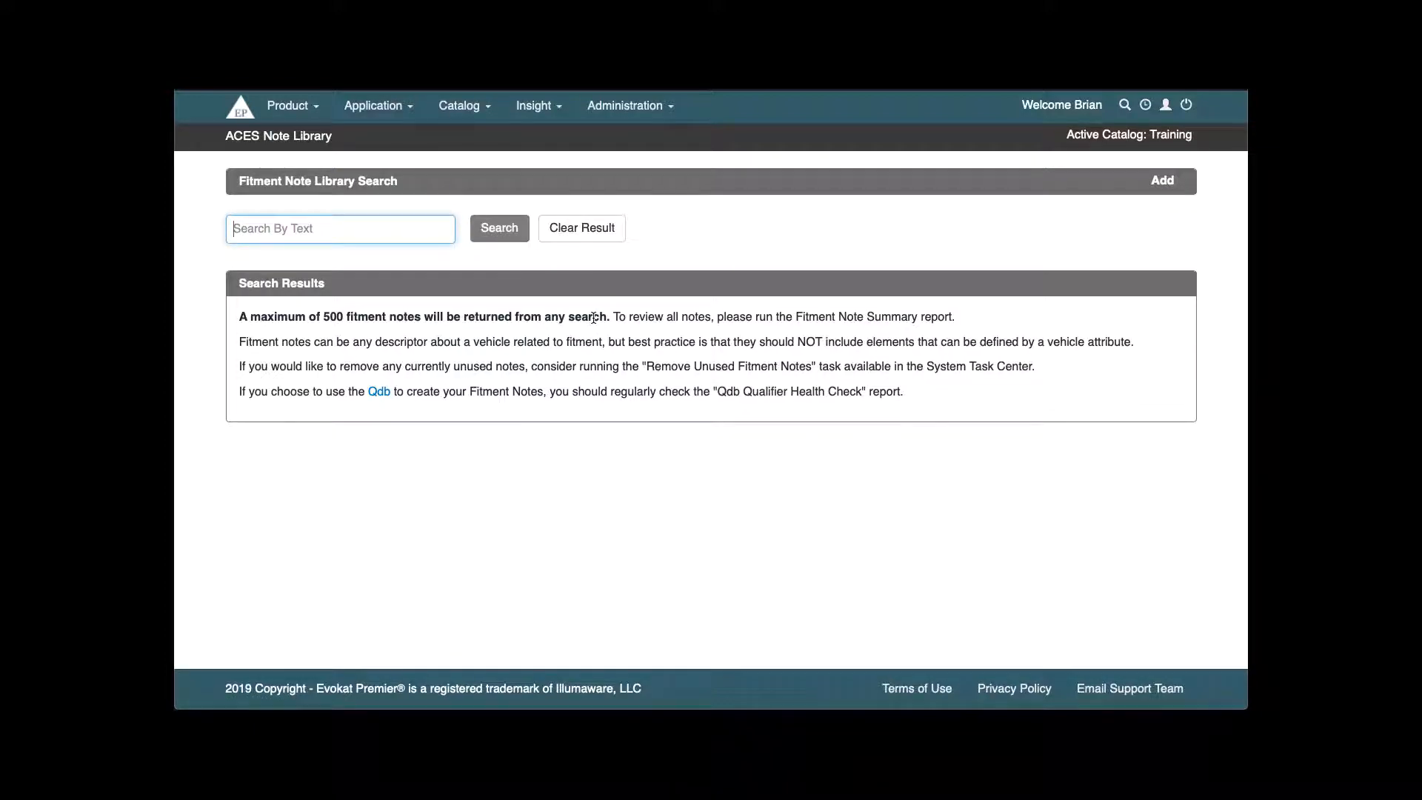
{"action": "left_click", "coordinate": [497, 229]}
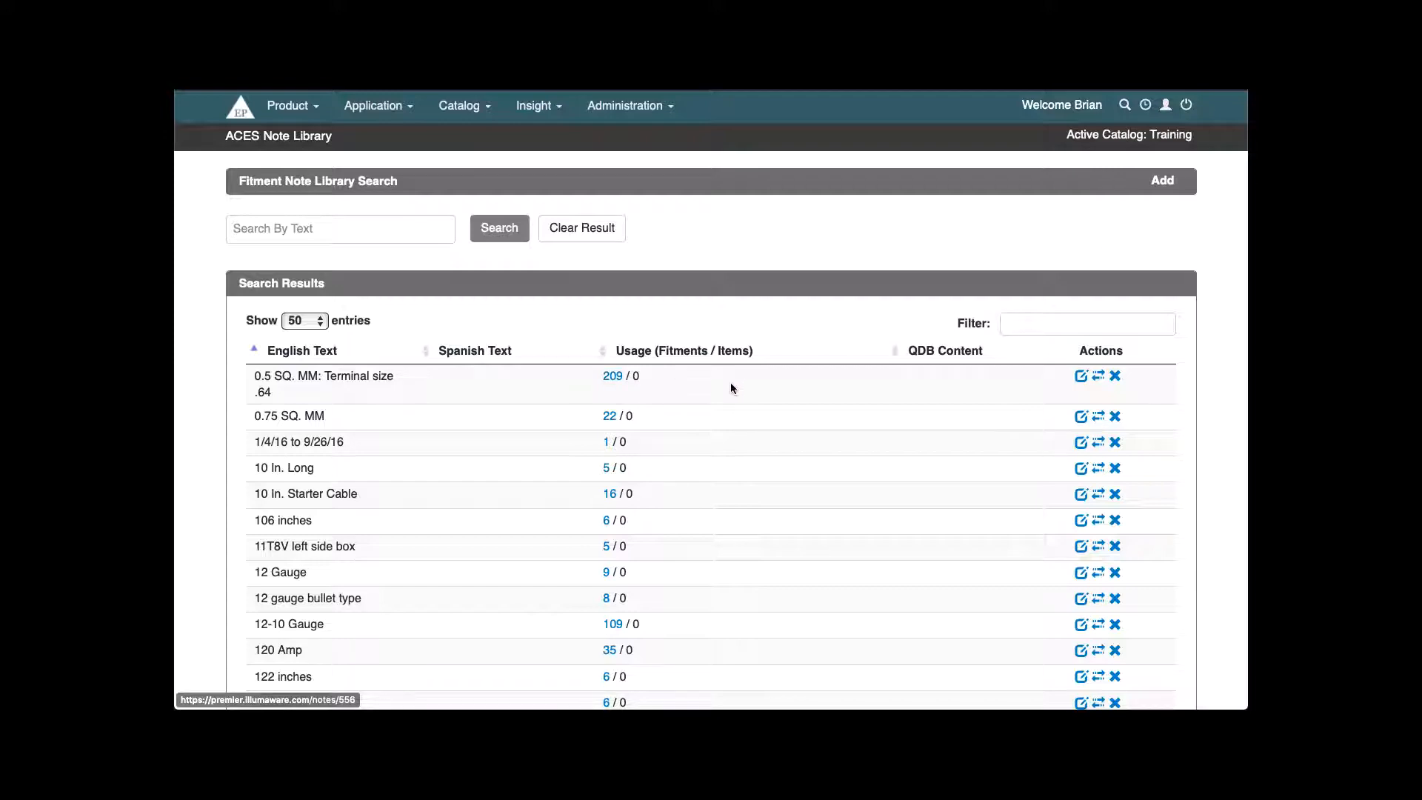
- View the editable fields of the note "0.5 SQ. MM: Terminal size .64", and cancel the edit
{"action": "left_click", "coordinate": [1079, 377]}
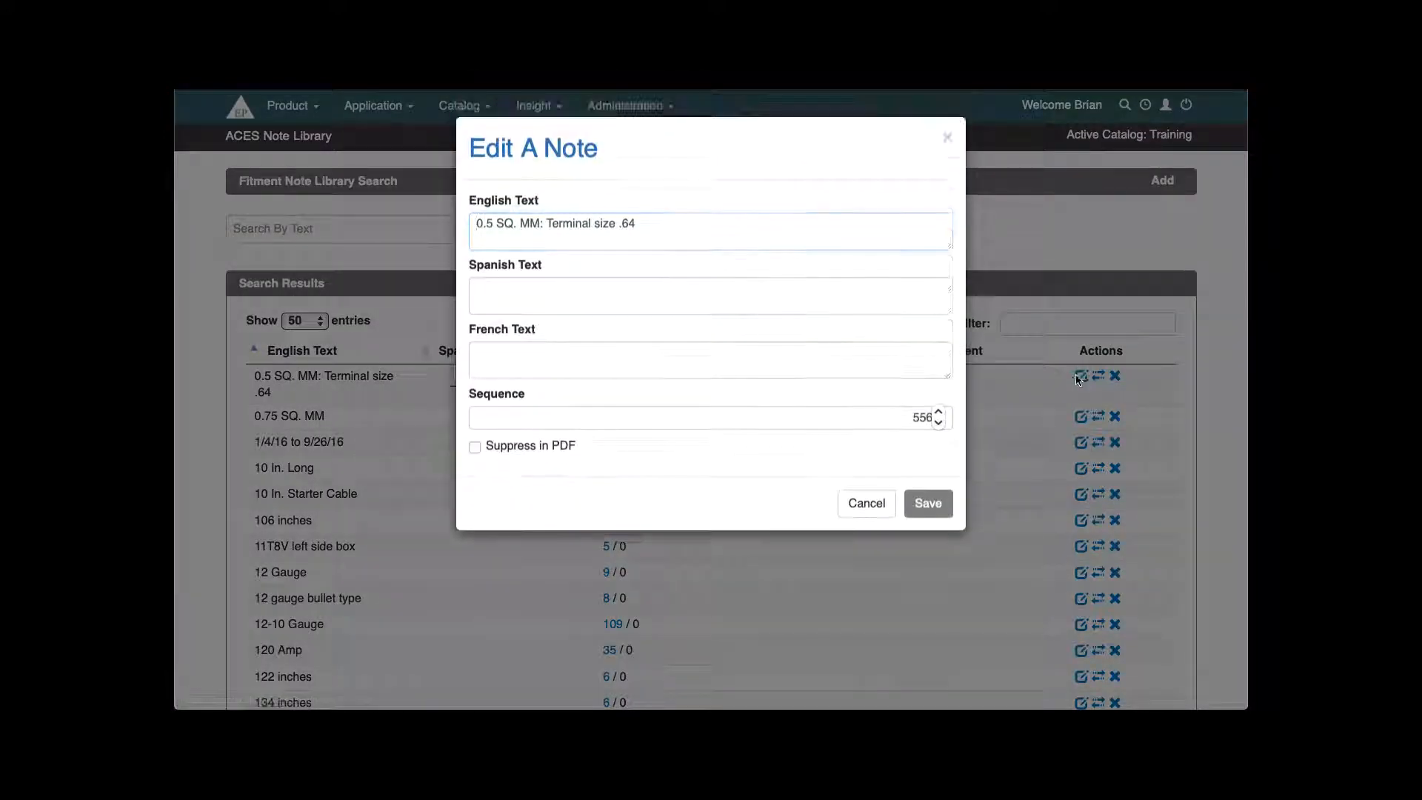
{"action": "left_click_drag", "start_coordinate": [471, 333], "coordinate": [540, 330]}
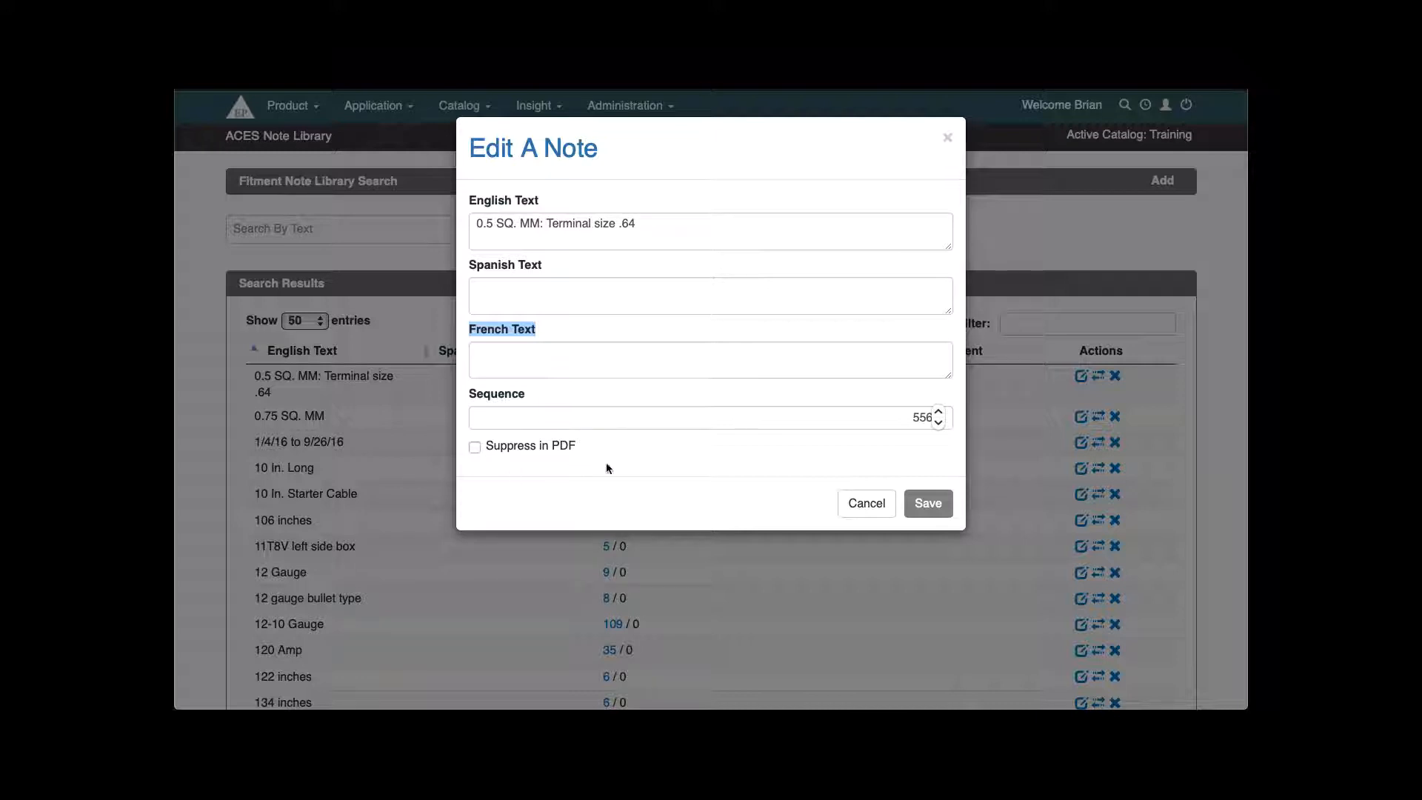
{"action": "left_click", "coordinate": [868, 506]}
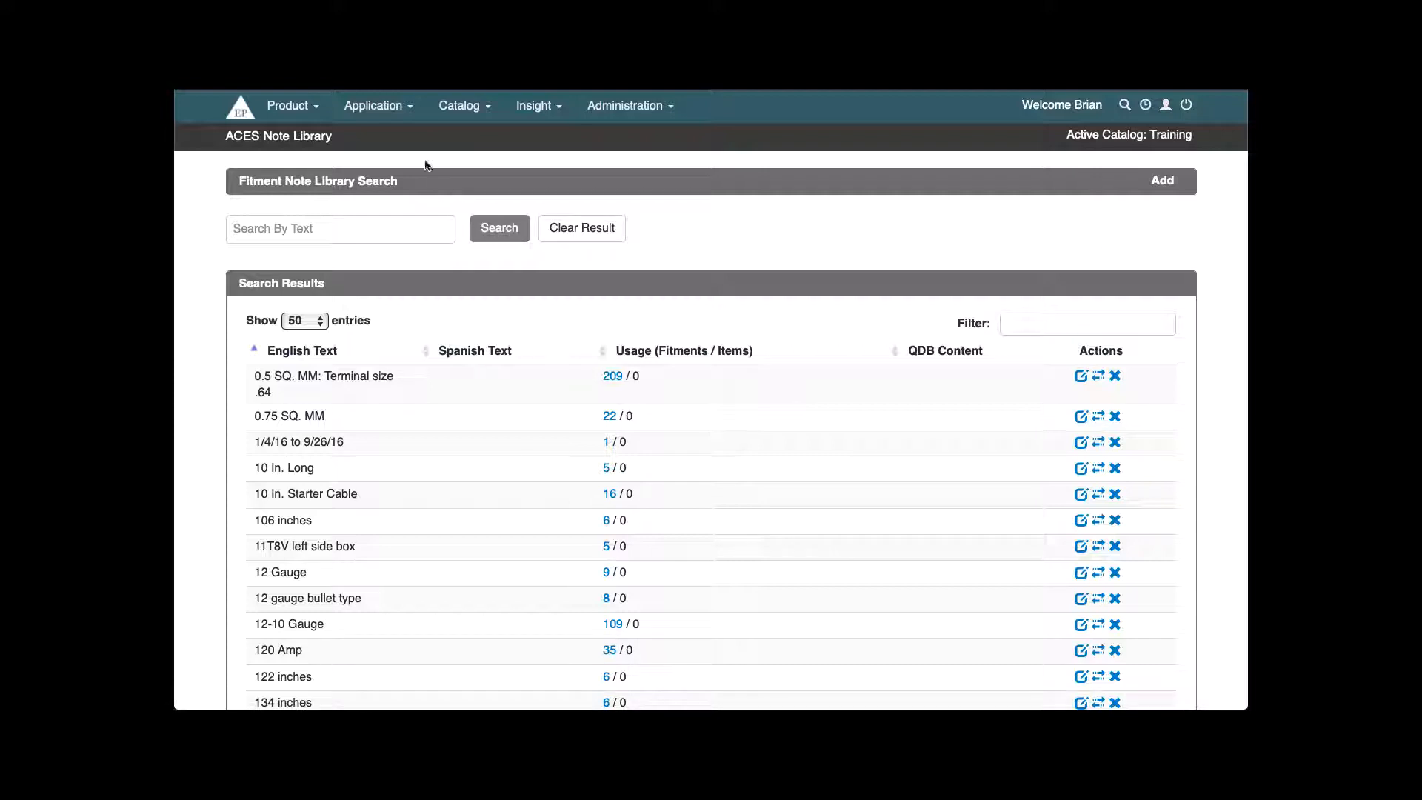
- Open Copy ACES Applications and examine its copy-from and copy-to rules
{"action": "left_click", "coordinate": [379, 105]}
{"action": "mouse_move", "coordinate": [404, 231]}
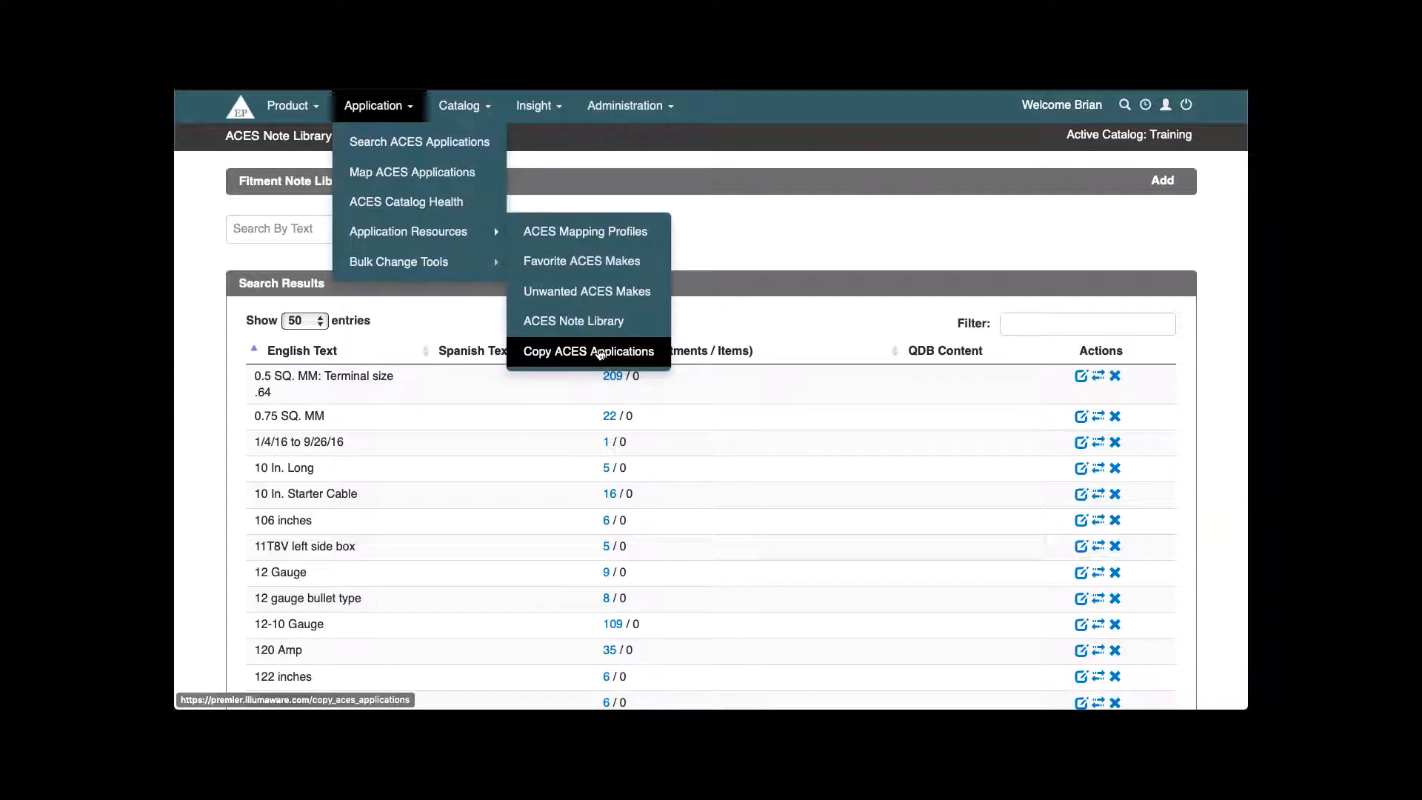
{"action": "left_click", "coordinate": [605, 351]}
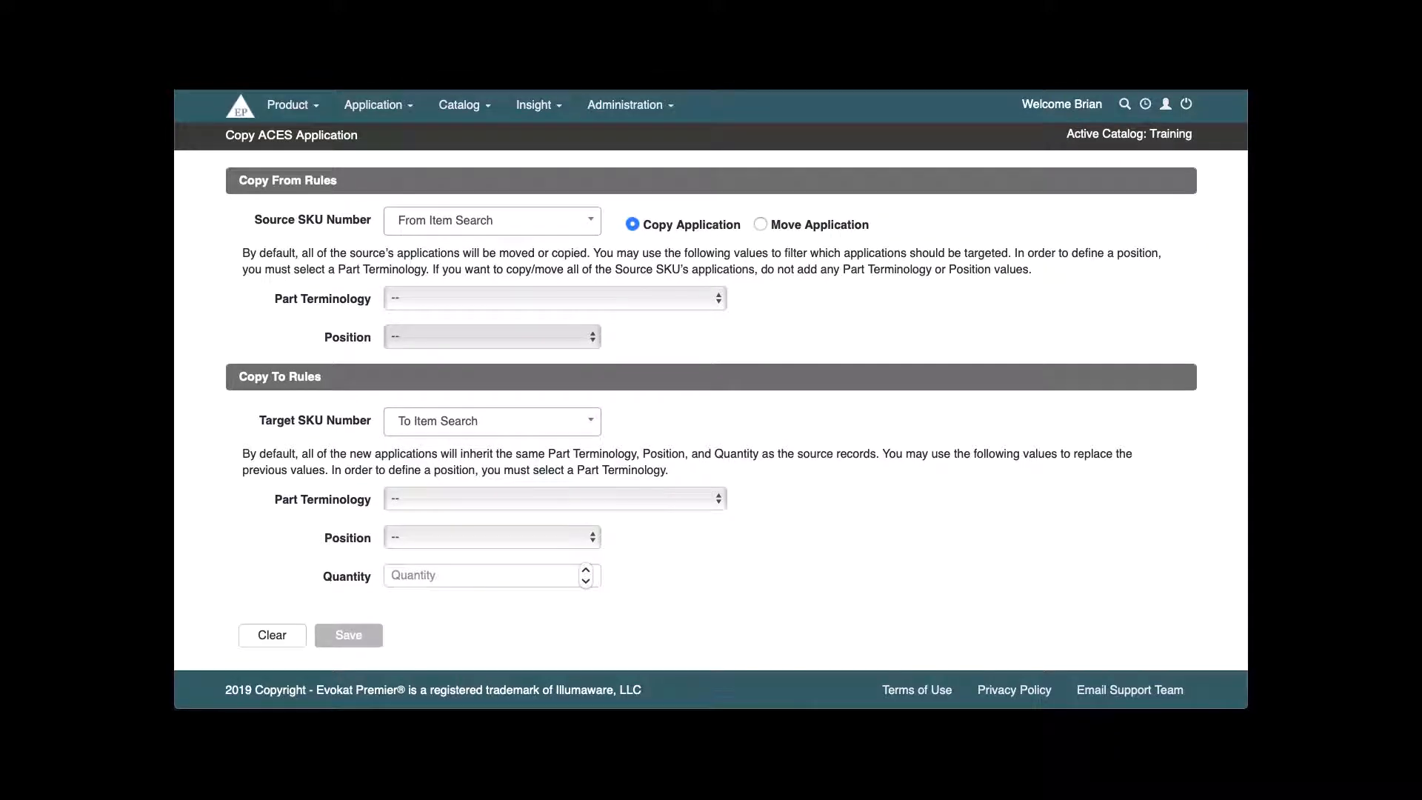
- Open VCdb Sourced Changes, view the change details of VCdb version 2019-09-27, and return to the version list
{"action": "left_click", "coordinate": [374, 104]}
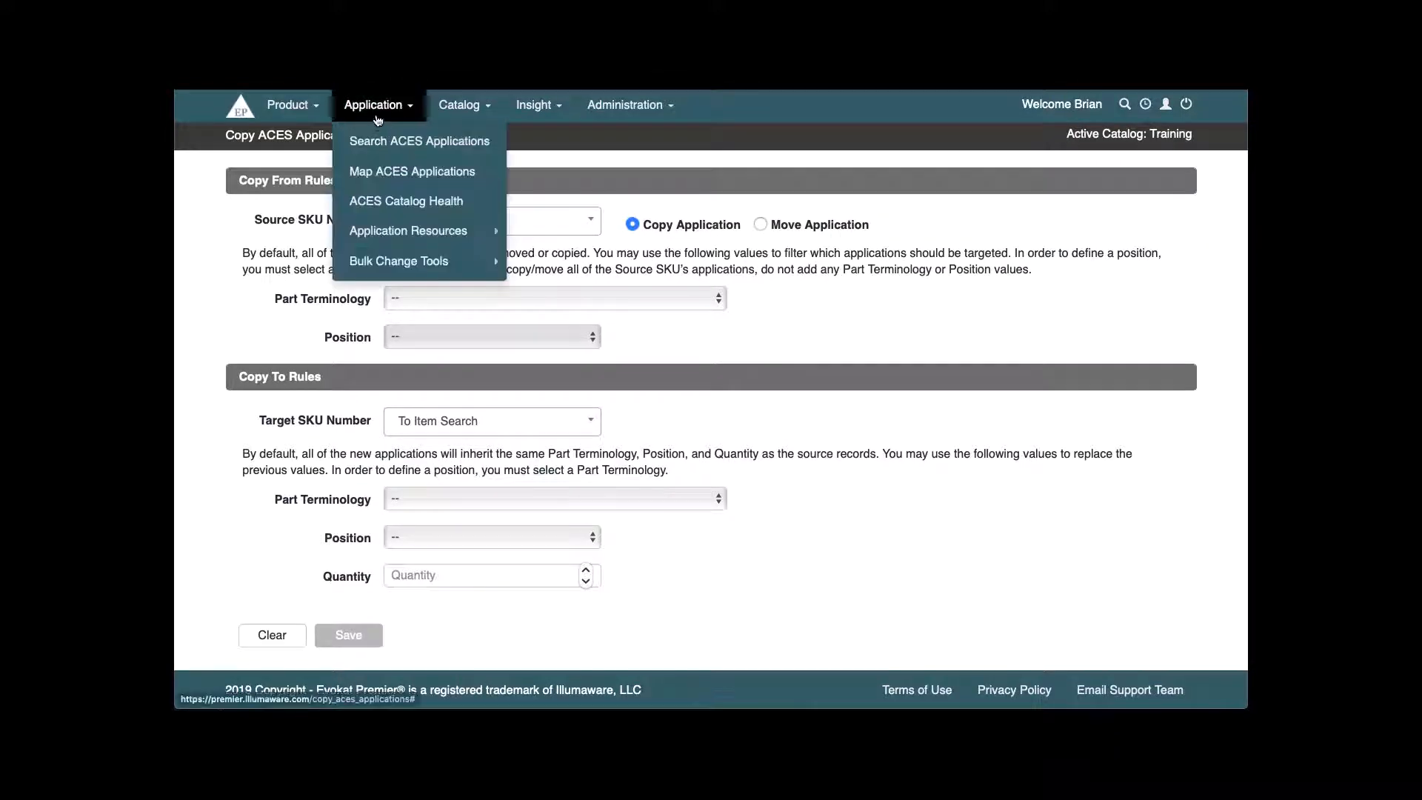
{"action": "mouse_move", "coordinate": [427, 263]}
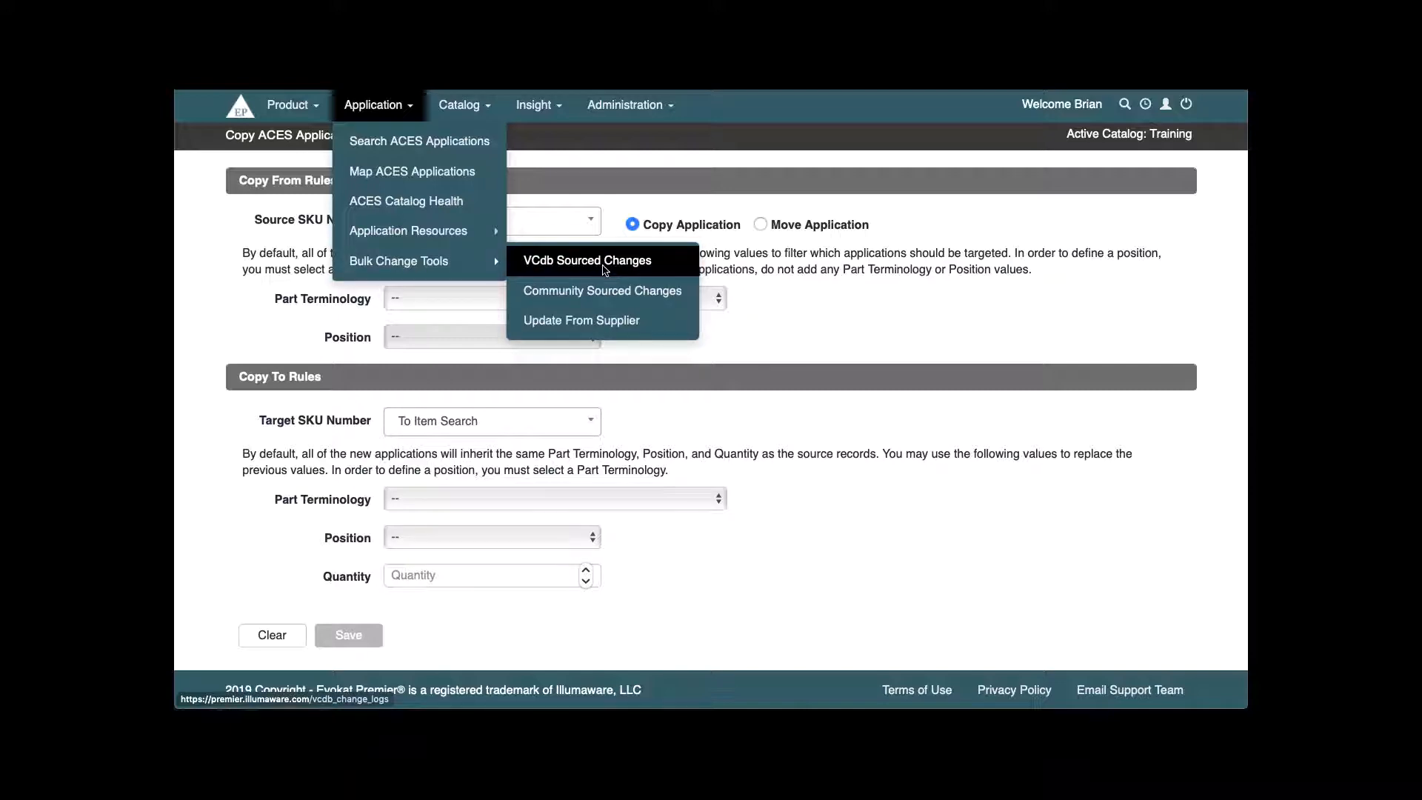
{"action": "left_click", "coordinate": [606, 268]}
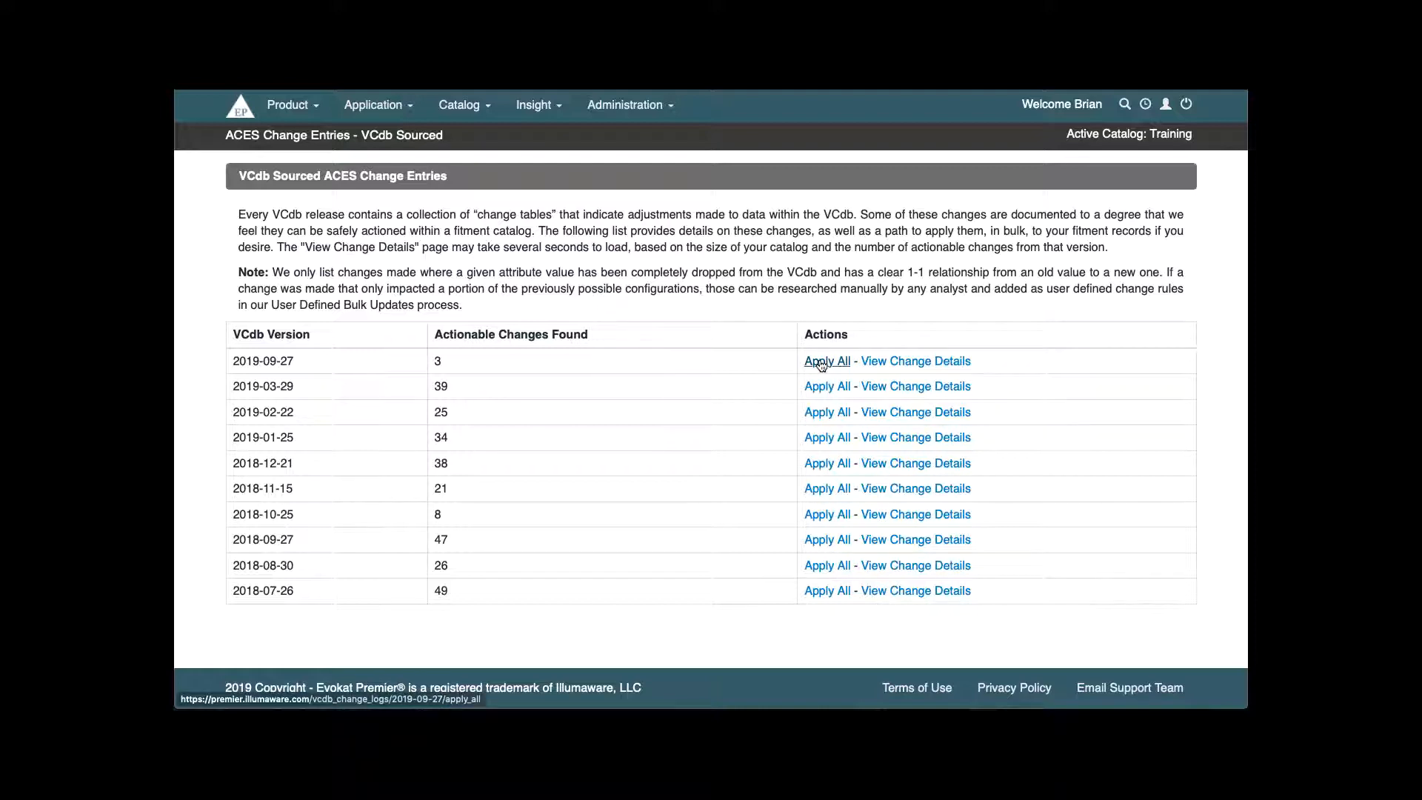
{"action": "left_click", "coordinate": [905, 362]}
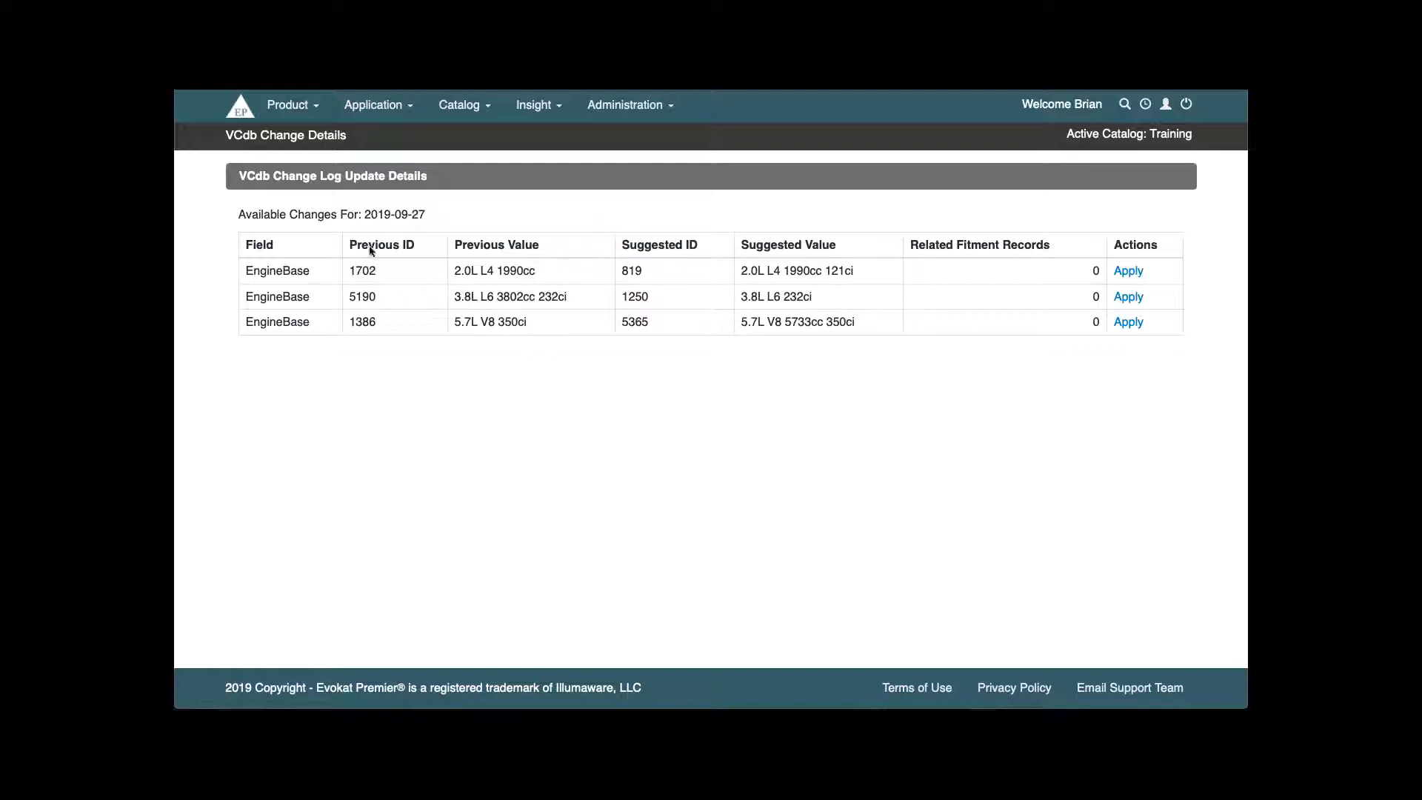
{"action": "key", "text": "alt+Left"}
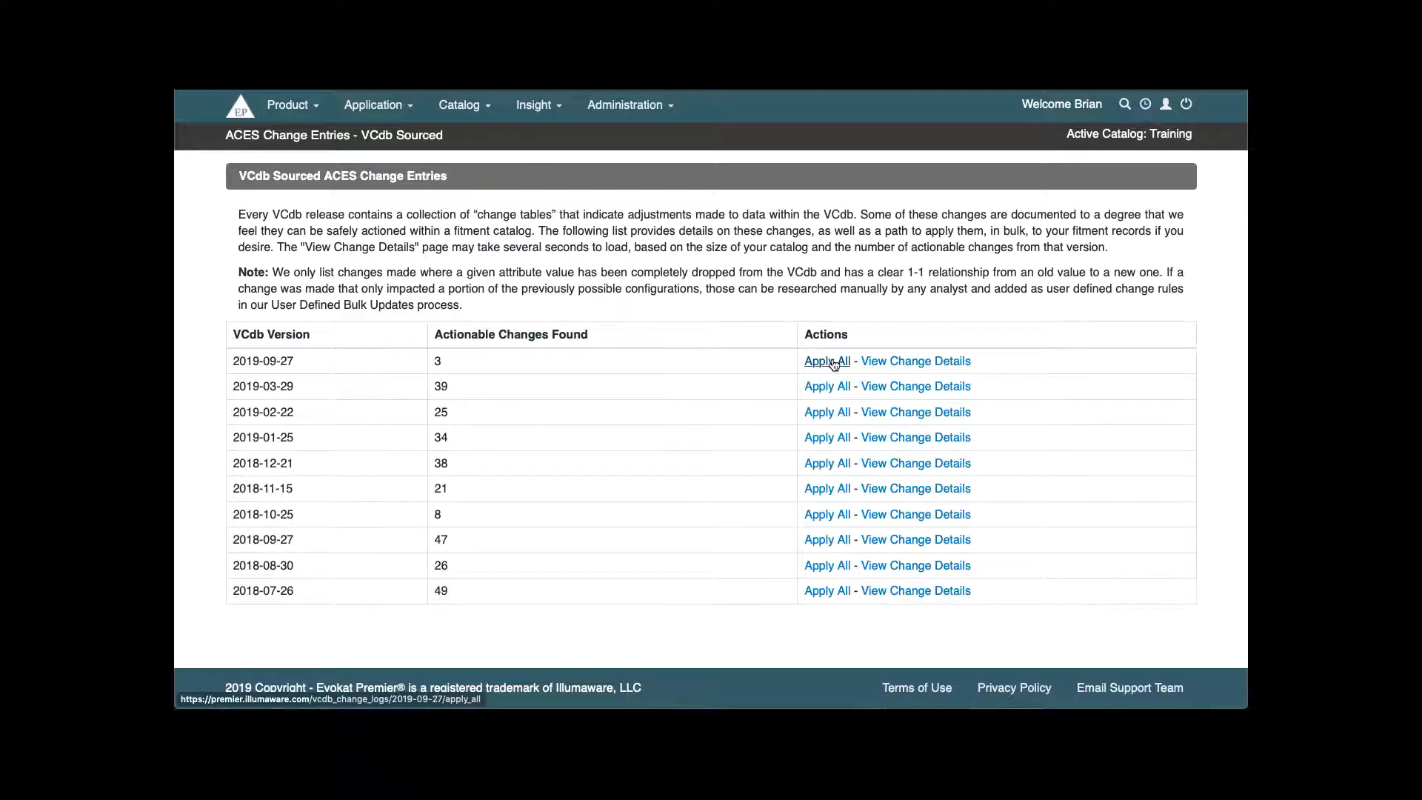
- Open Community Sourced Changes, view the staged change detail of the Honda Accord rule without applying it, and return to the list
{"action": "mouse_move", "coordinate": [376, 124]}
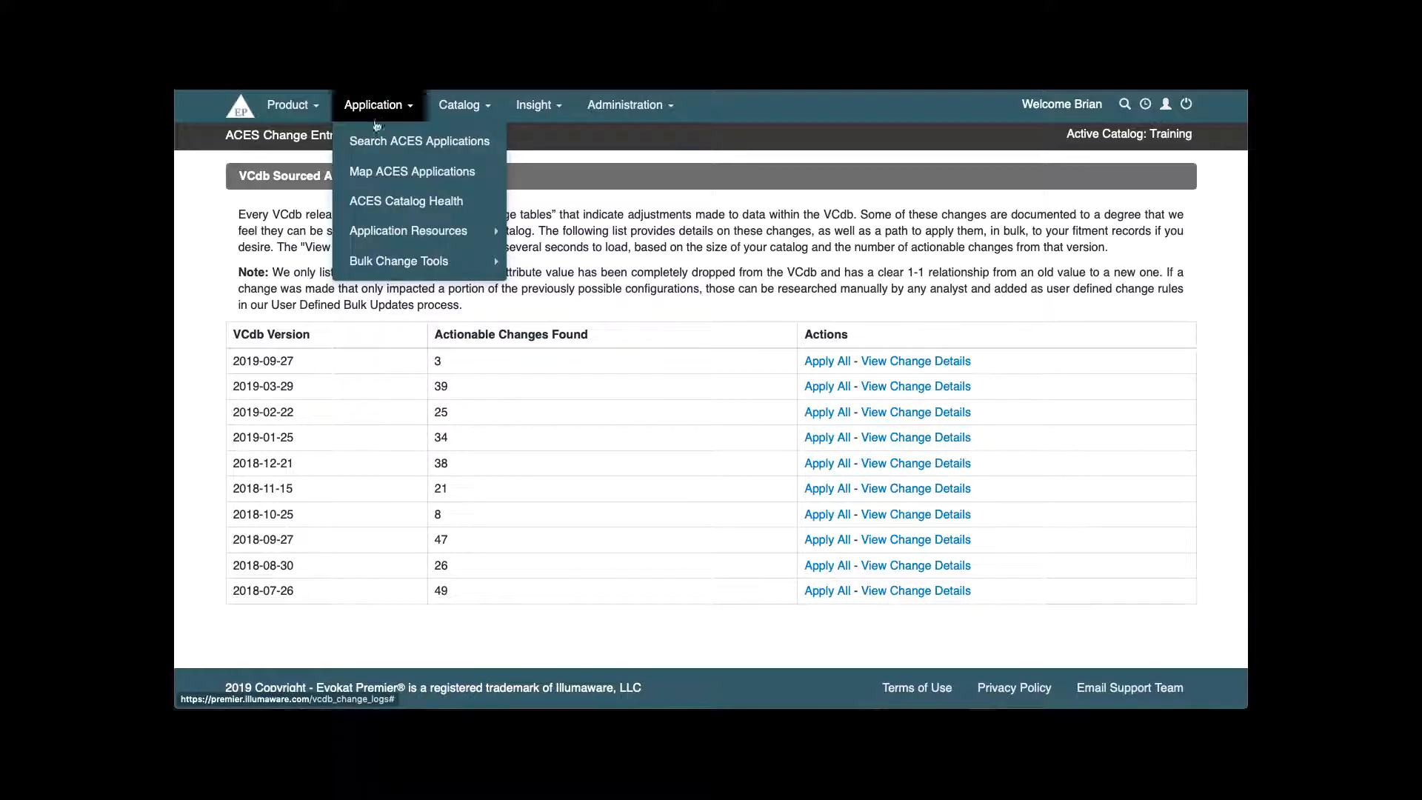
{"action": "mouse_move", "coordinate": [385, 261]}
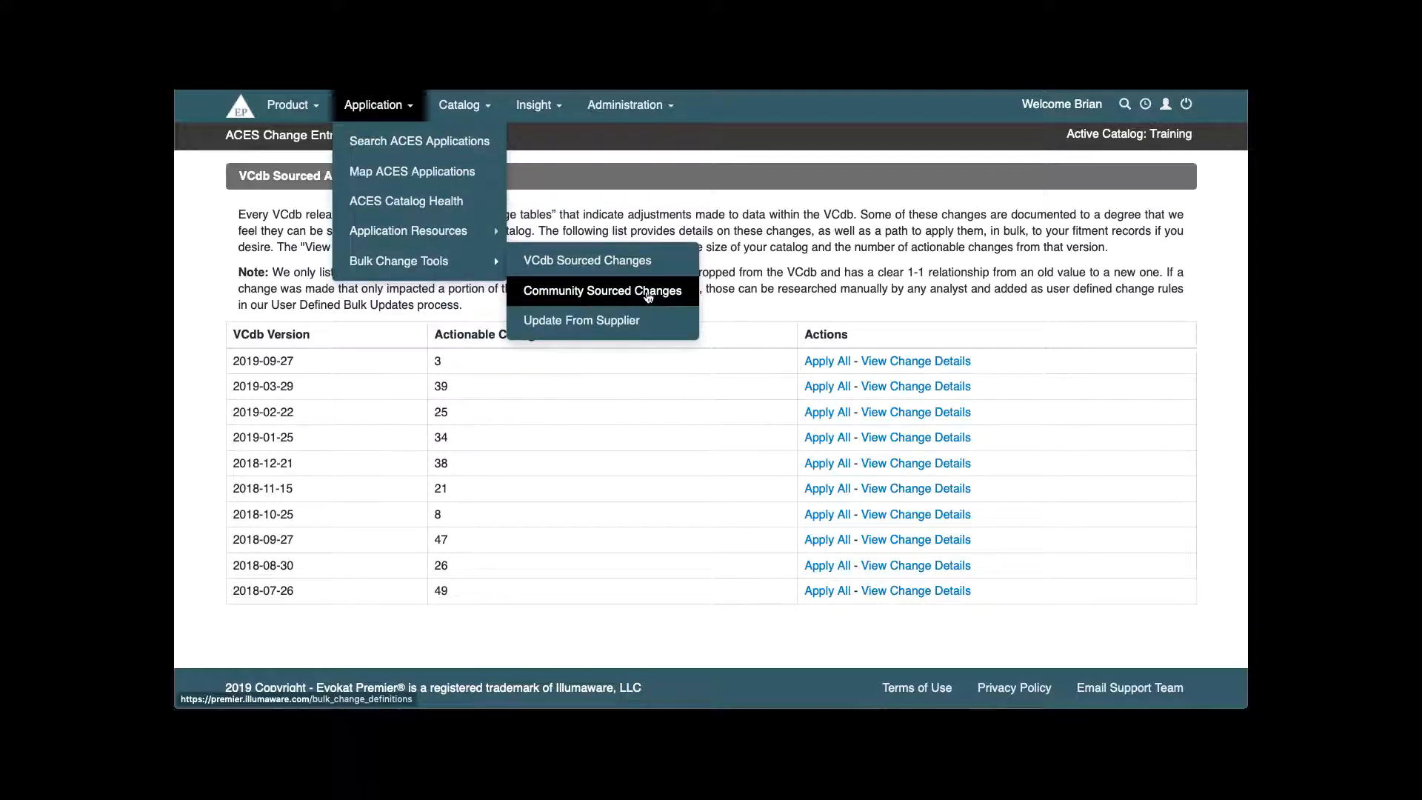
{"action": "left_click", "coordinate": [651, 296]}
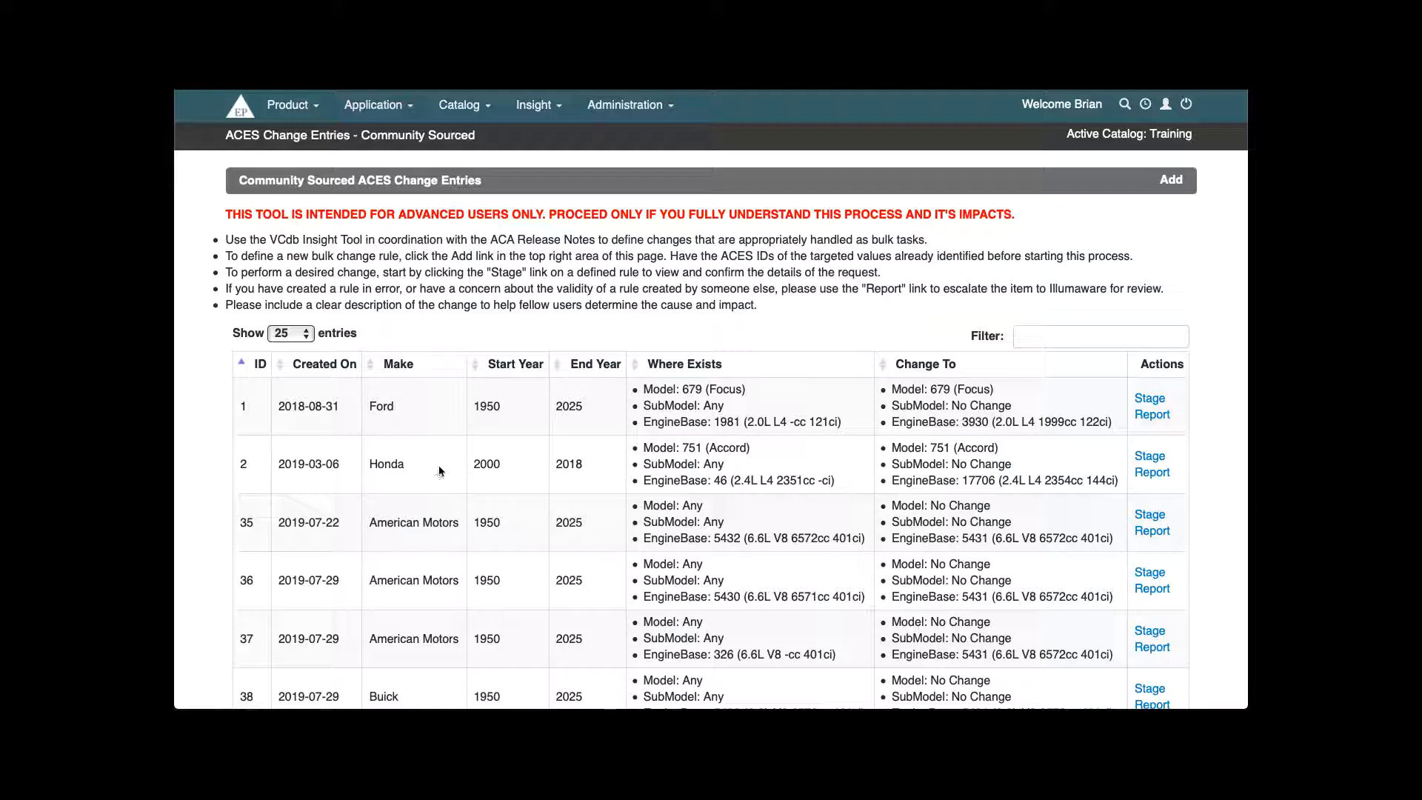
{"action": "left_click", "coordinate": [1149, 456]}
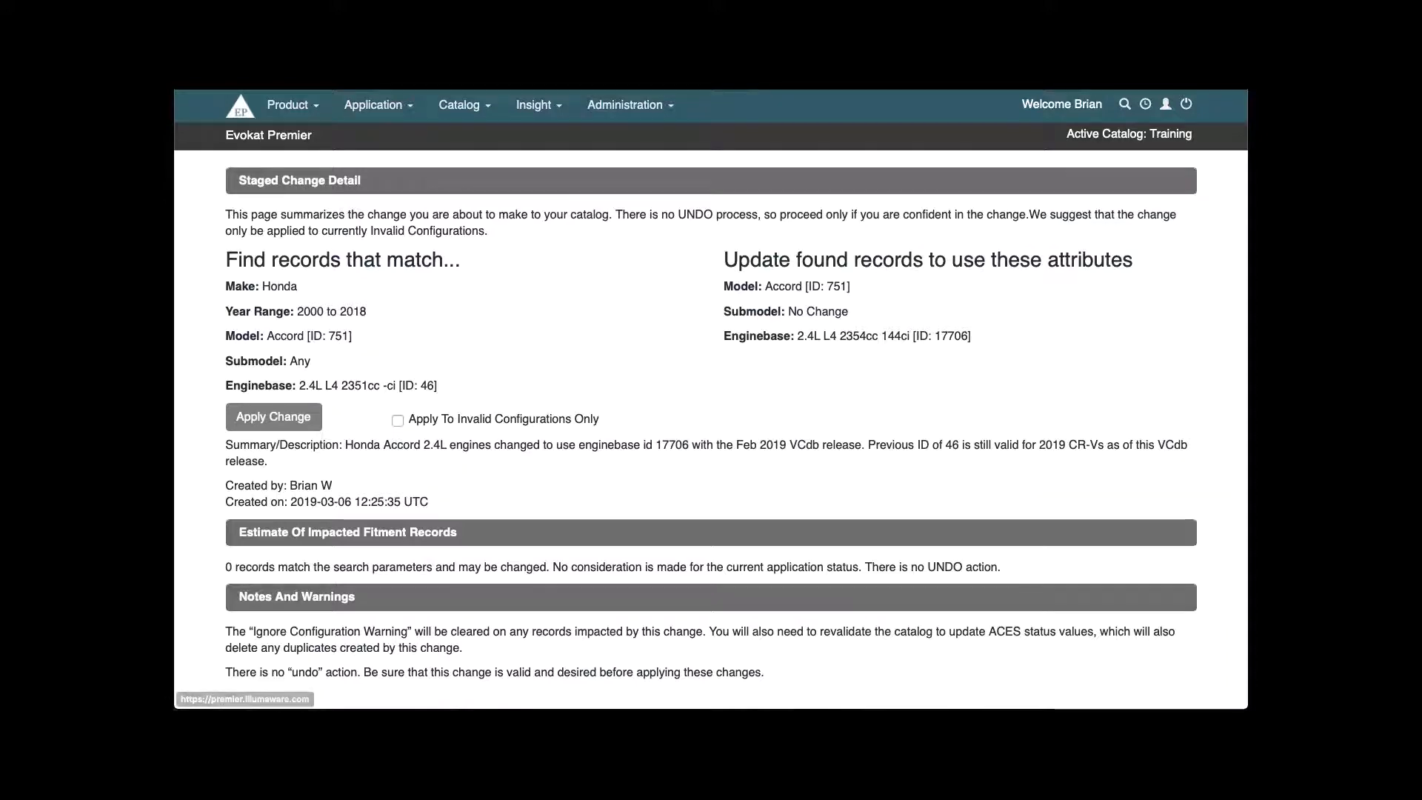
{"action": "left_click", "coordinate": [226, 77]}
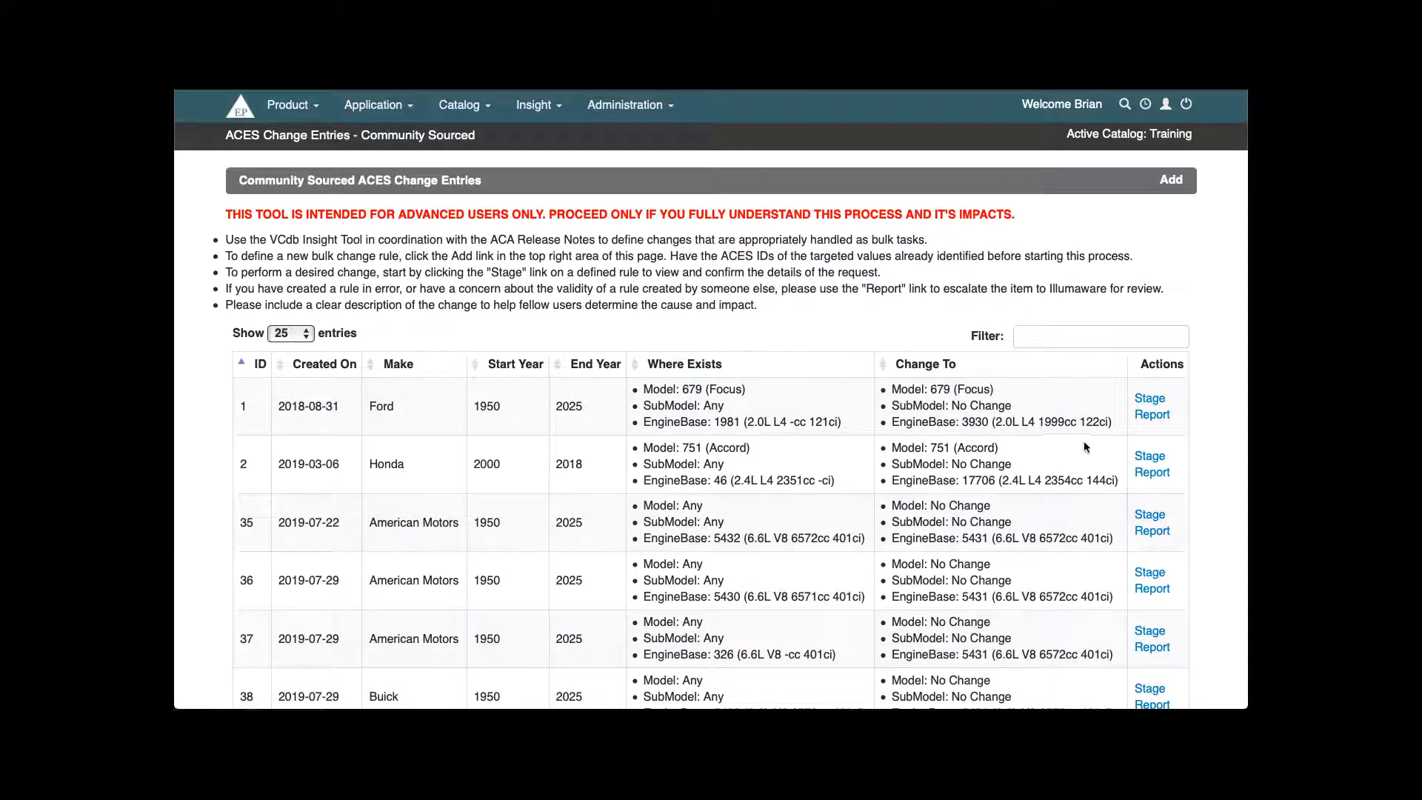
{"action": "left_click", "coordinate": [1145, 419]}
- Open Update From Supplier and examine the make, new-item and new-item tag choices for loading an XML file, leaving them unchanged
{"action": "left_click", "coordinate": [378, 111]}
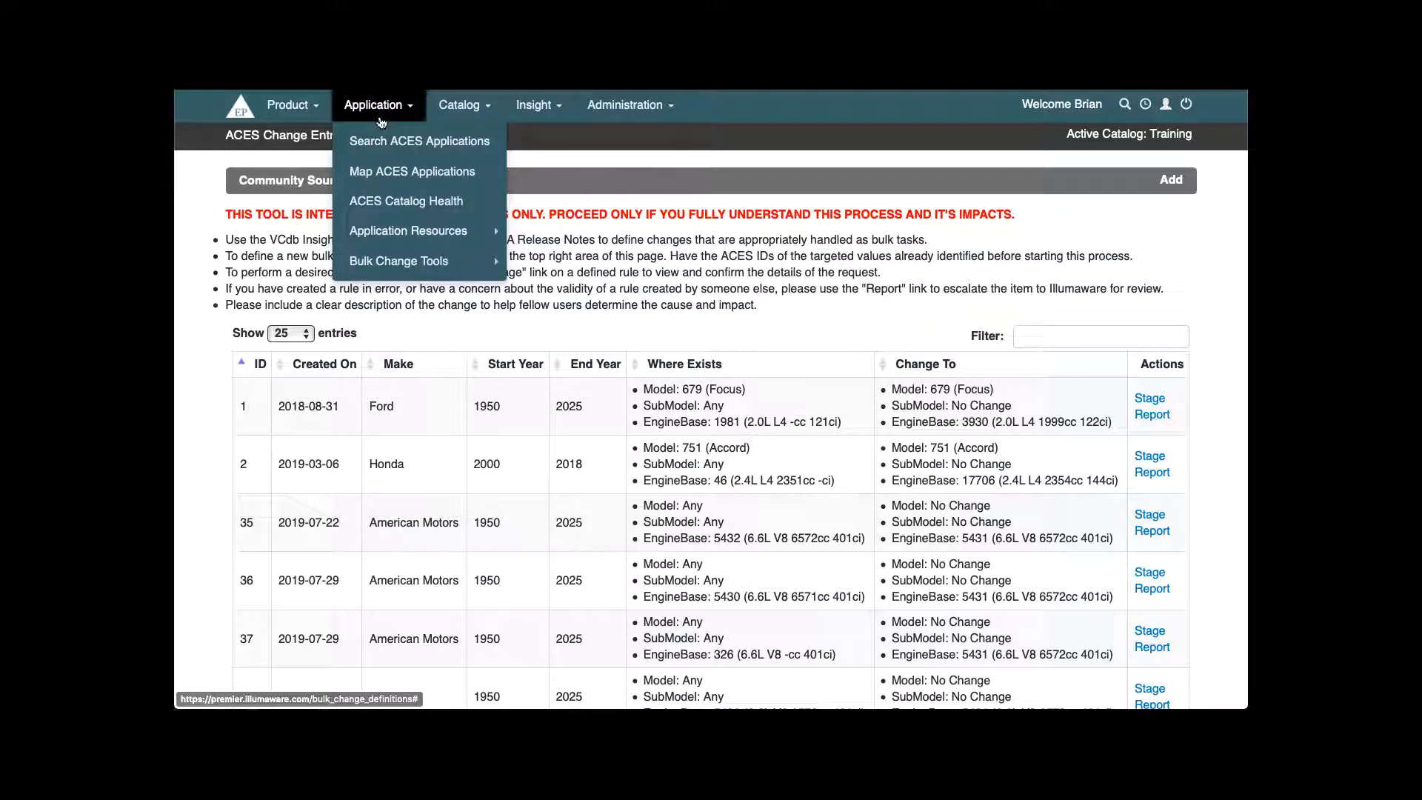
{"action": "mouse_move", "coordinate": [408, 271]}
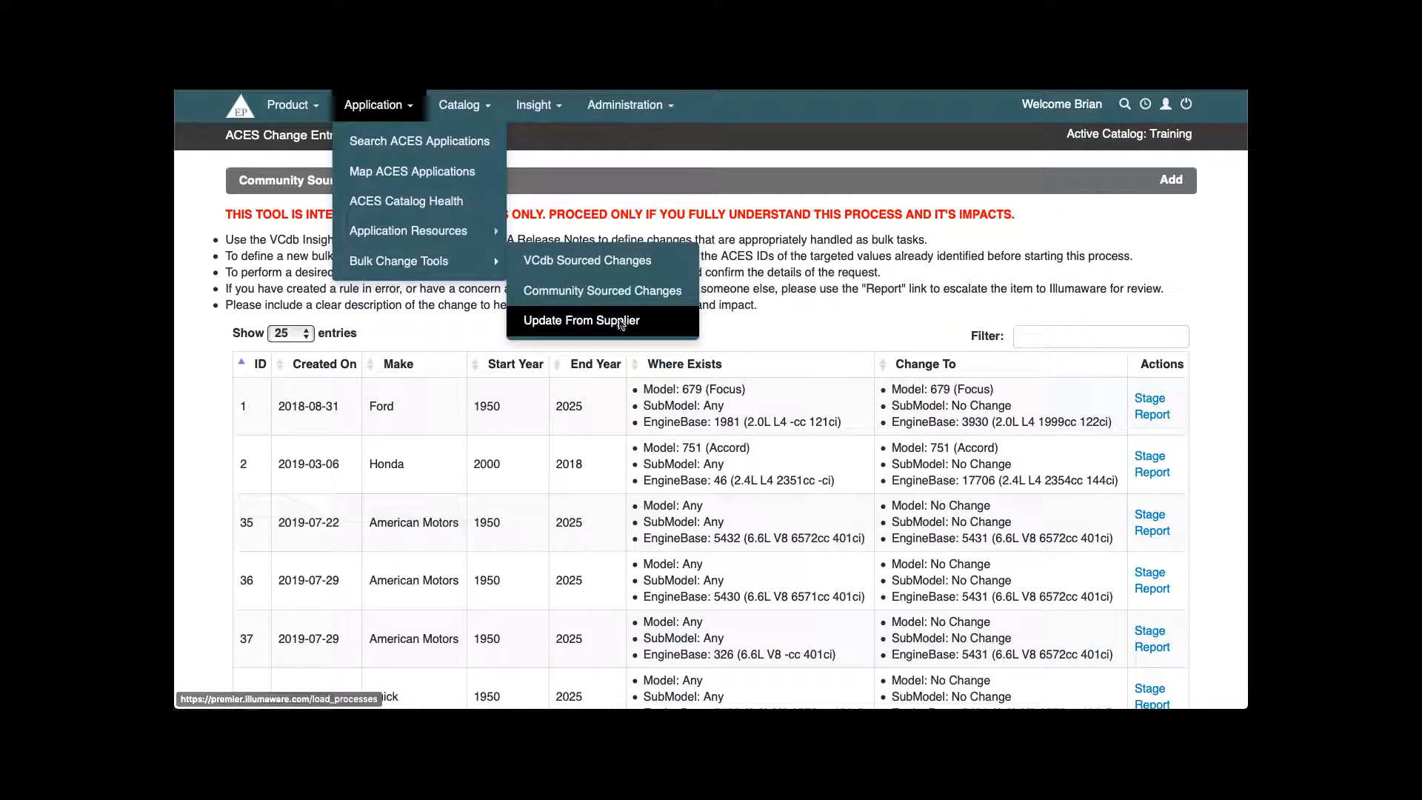
{"action": "left_click", "coordinate": [621, 320]}
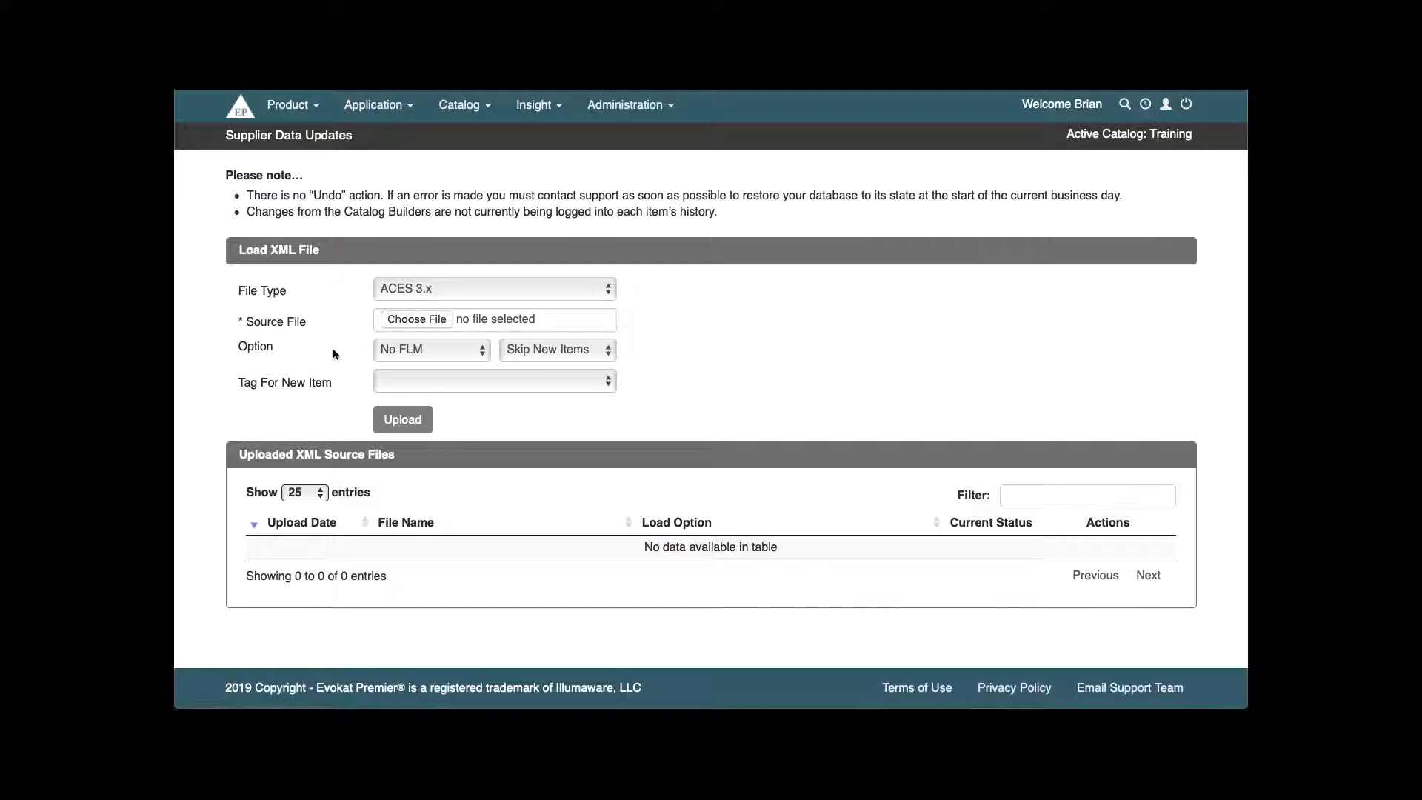
{"action": "left_click", "coordinate": [480, 345]}
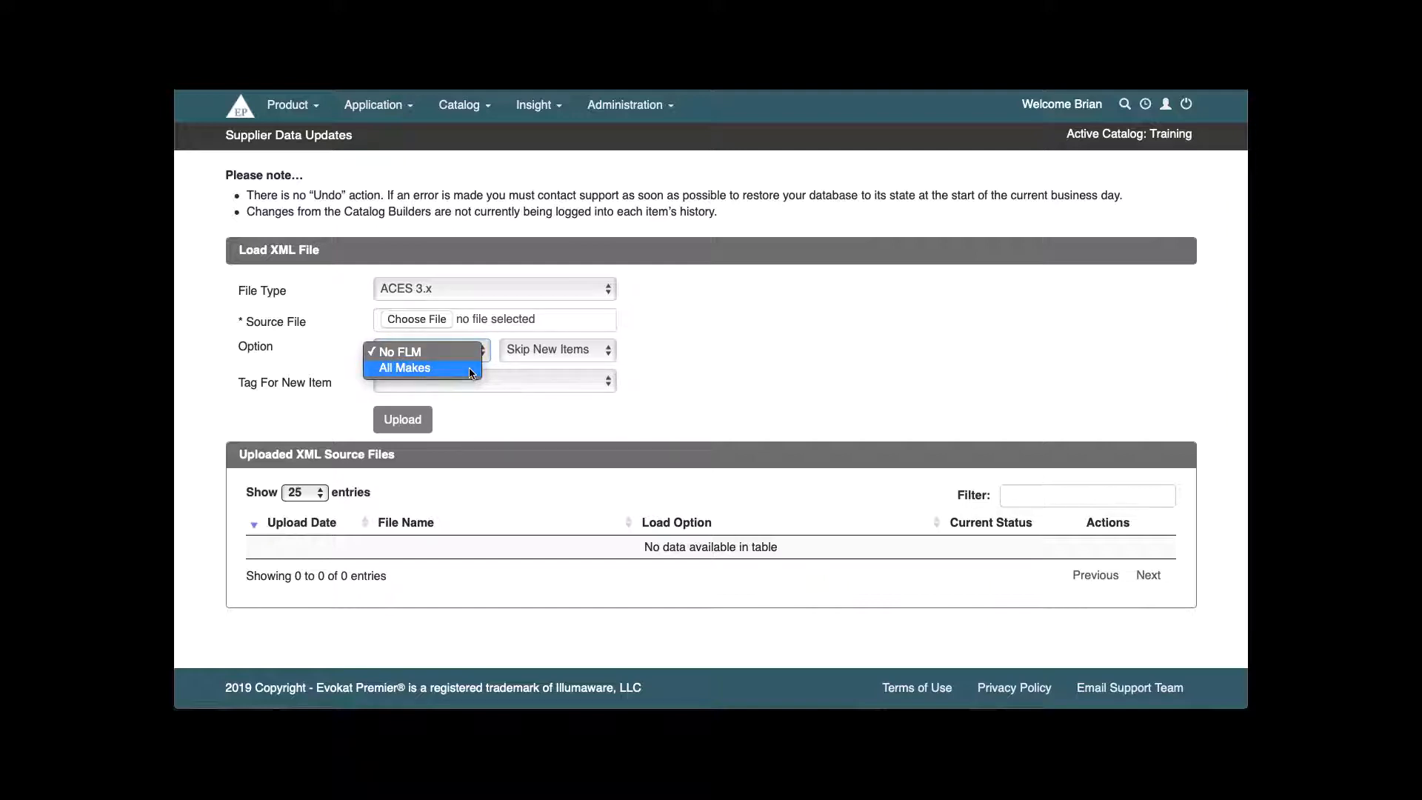
{"action": "left_click", "coordinate": [673, 350]}
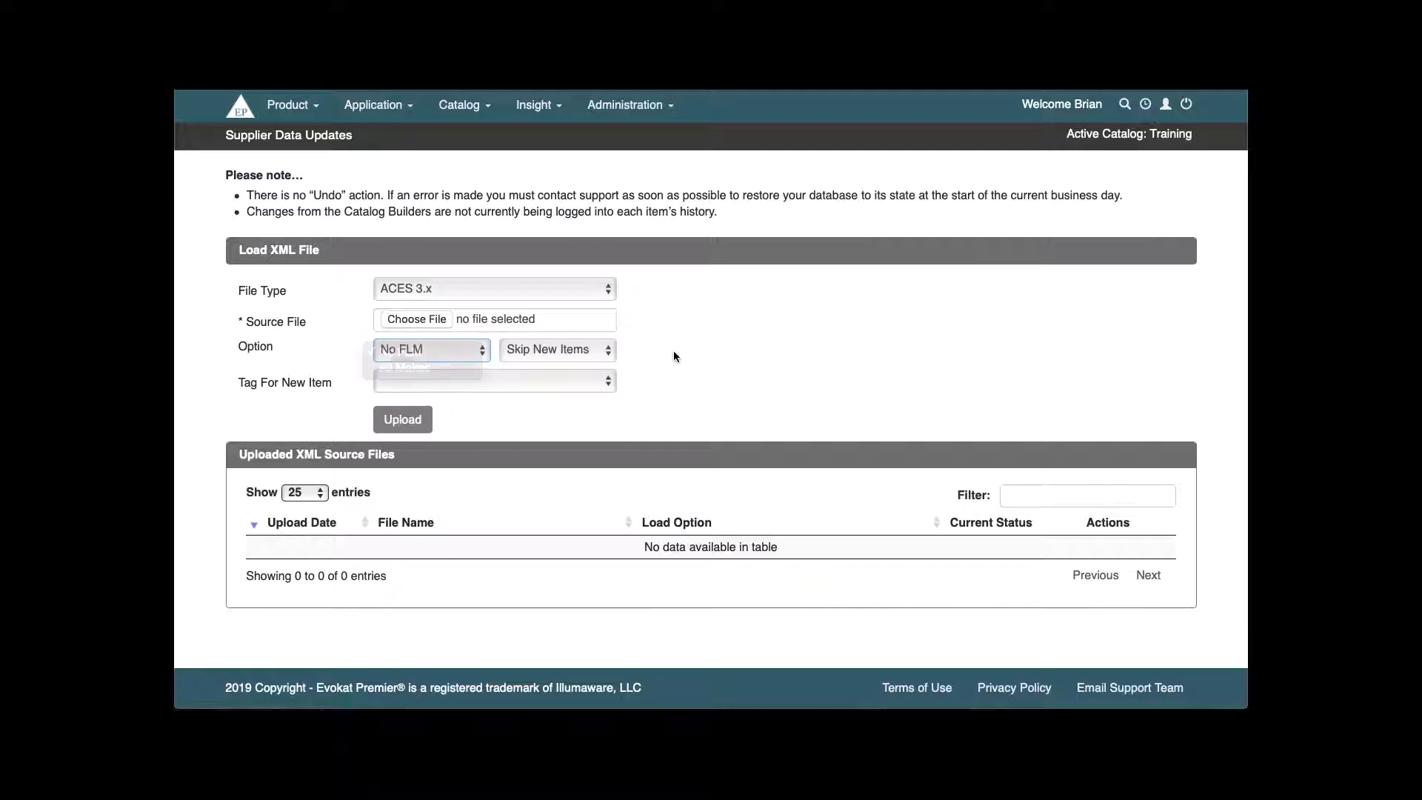
{"action": "left_click", "coordinate": [592, 353]}
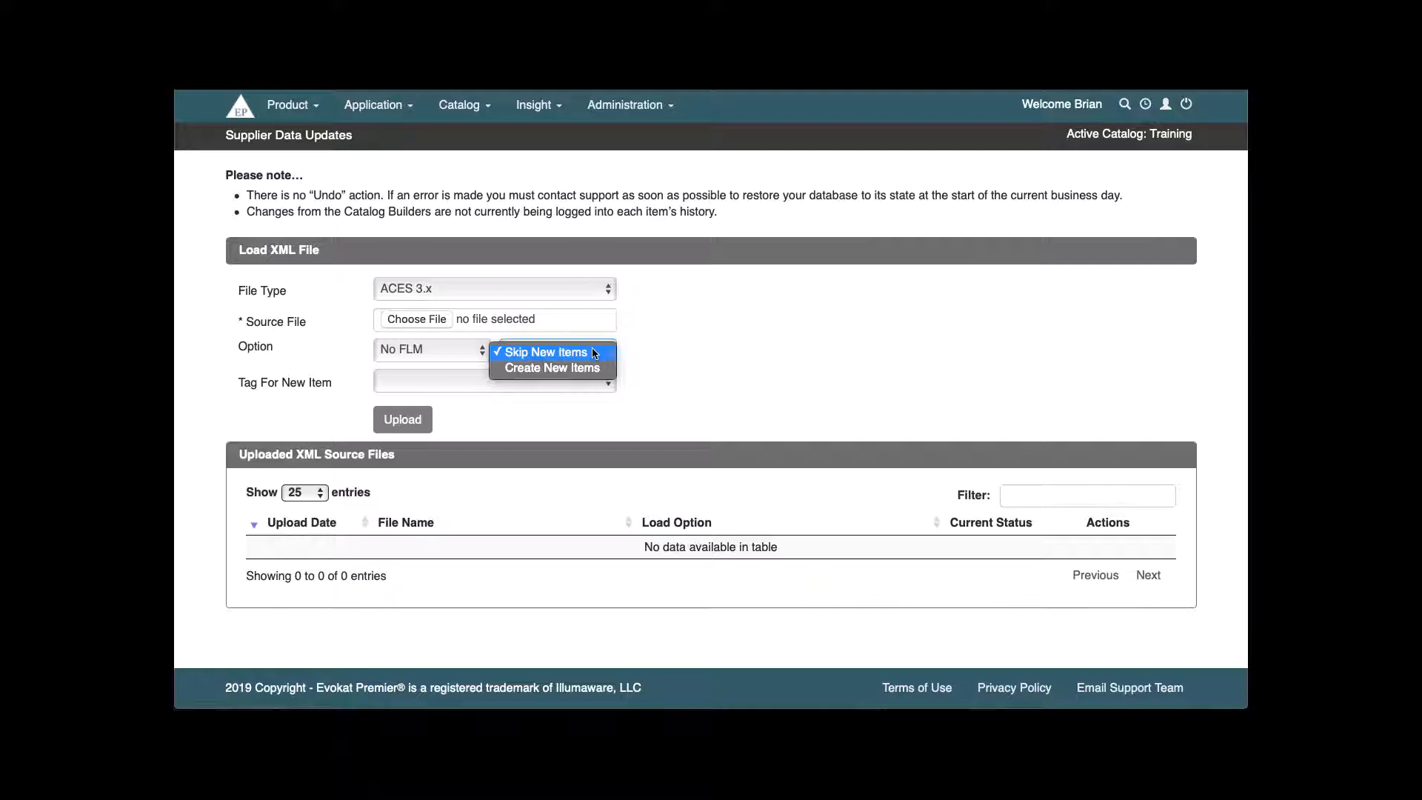
{"action": "left_click", "coordinate": [647, 358]}
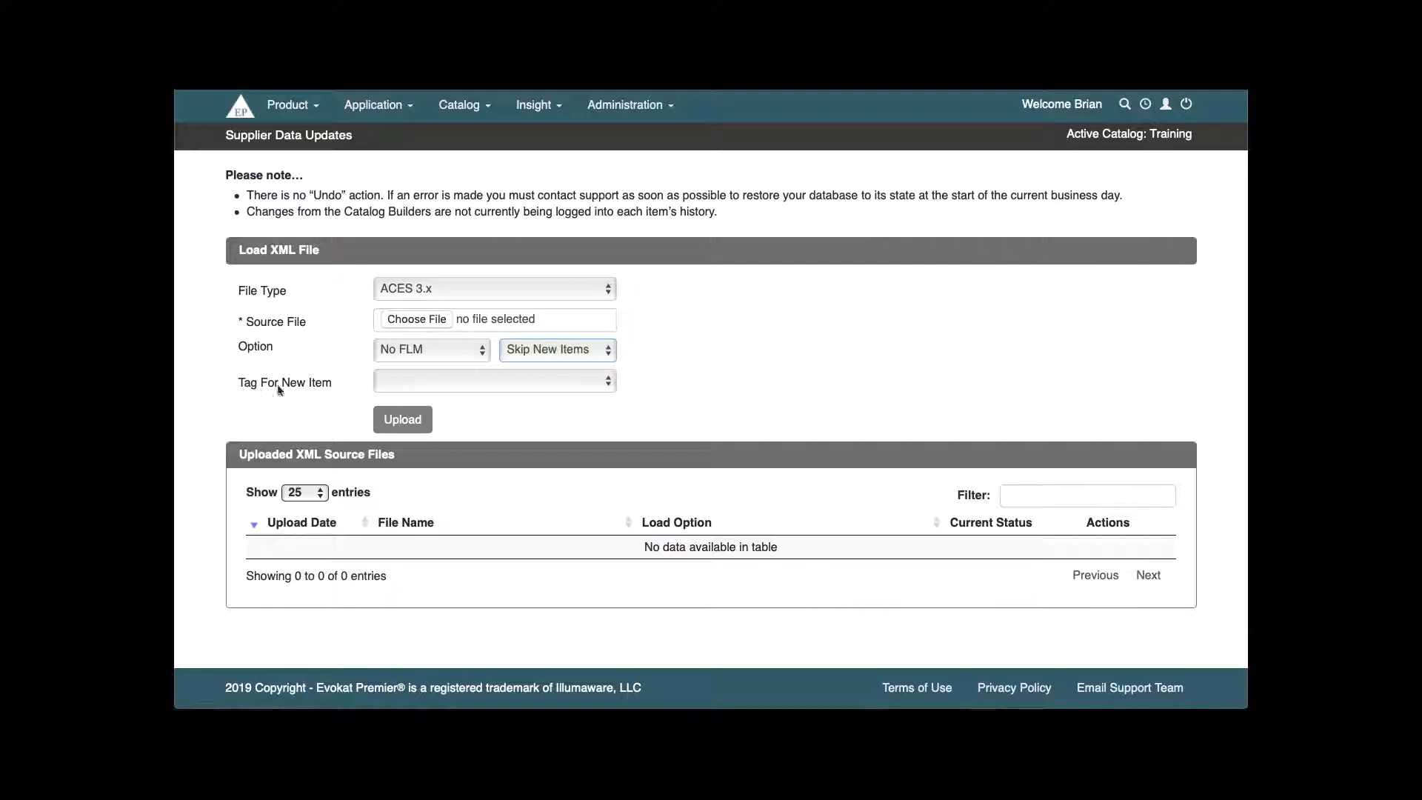
{"action": "left_click", "coordinate": [419, 381]}
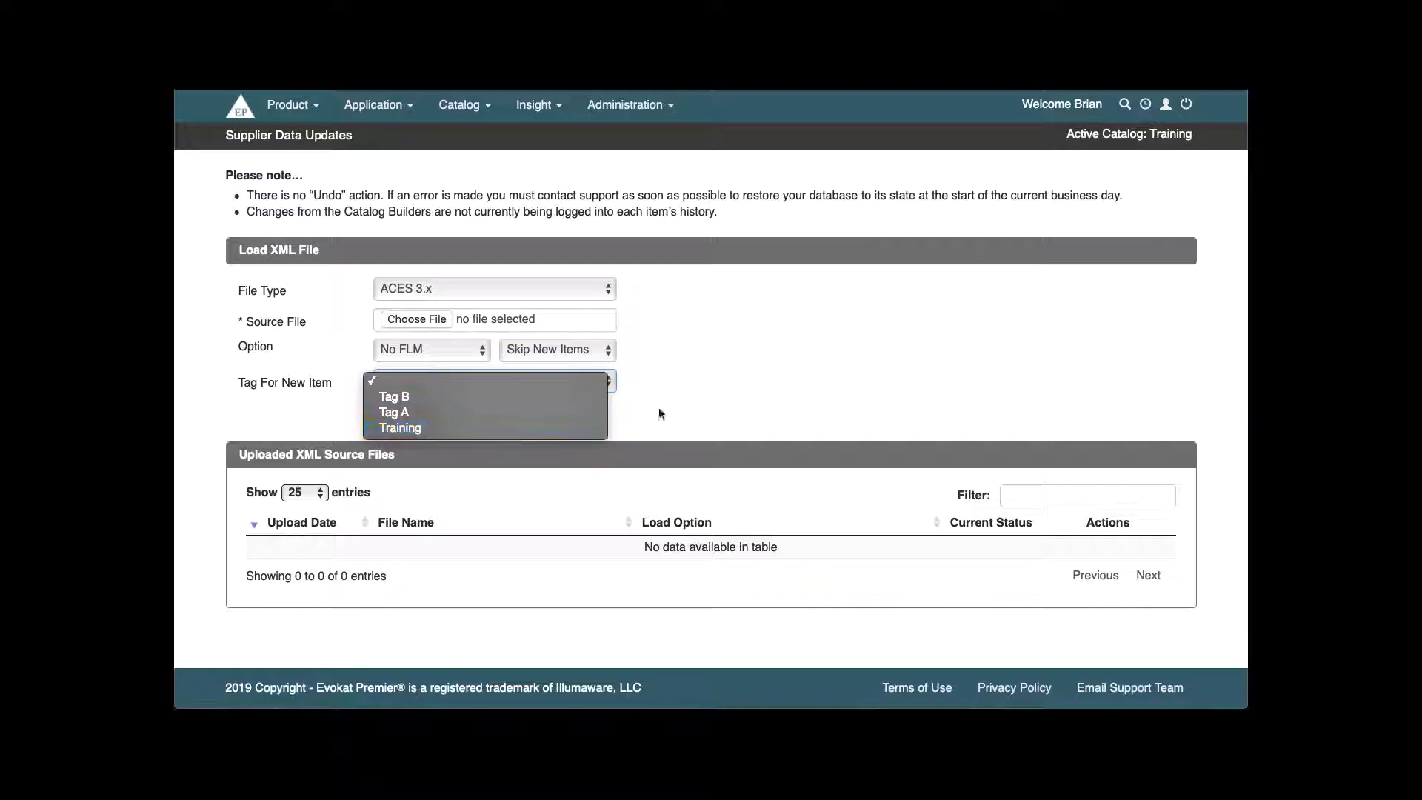
{"action": "left_click", "coordinate": [678, 399]}
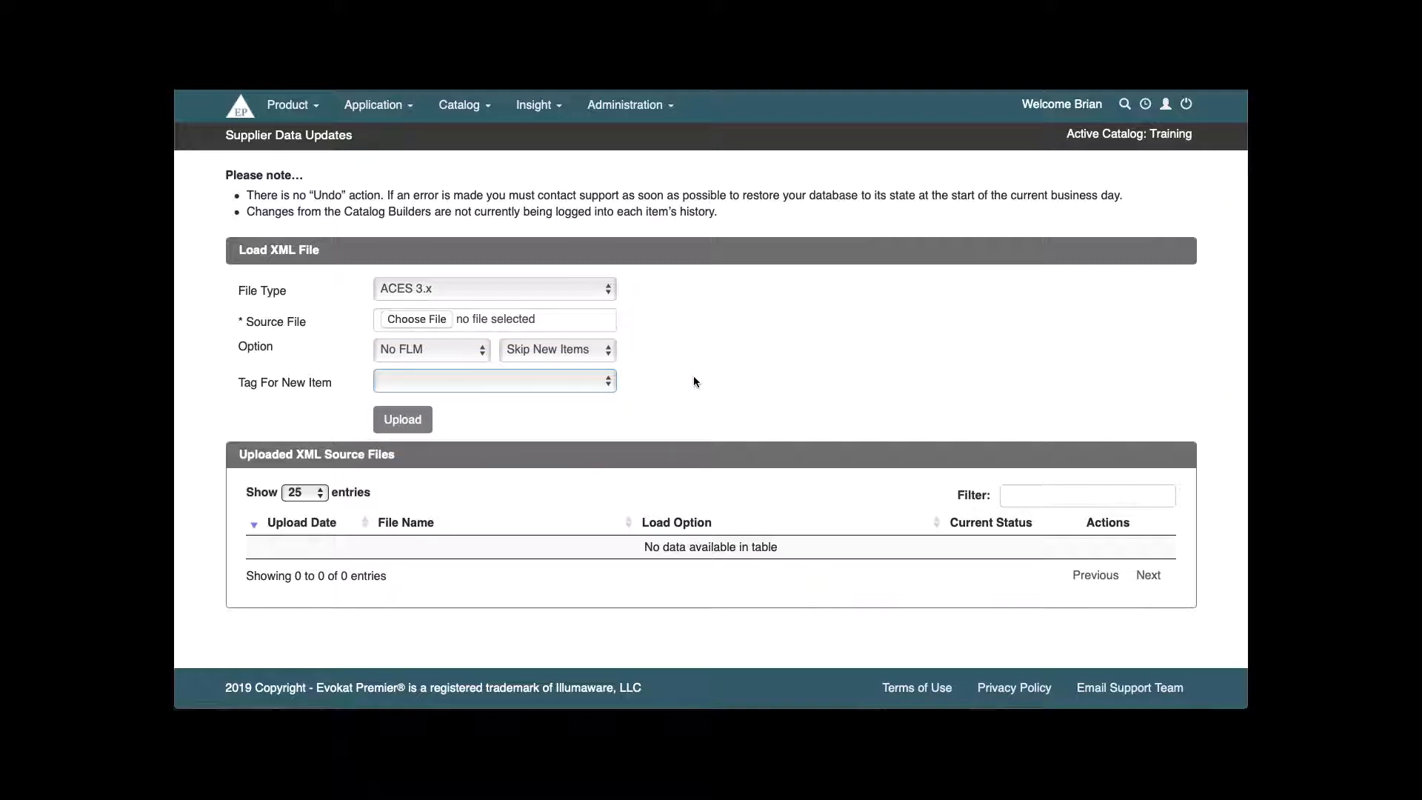